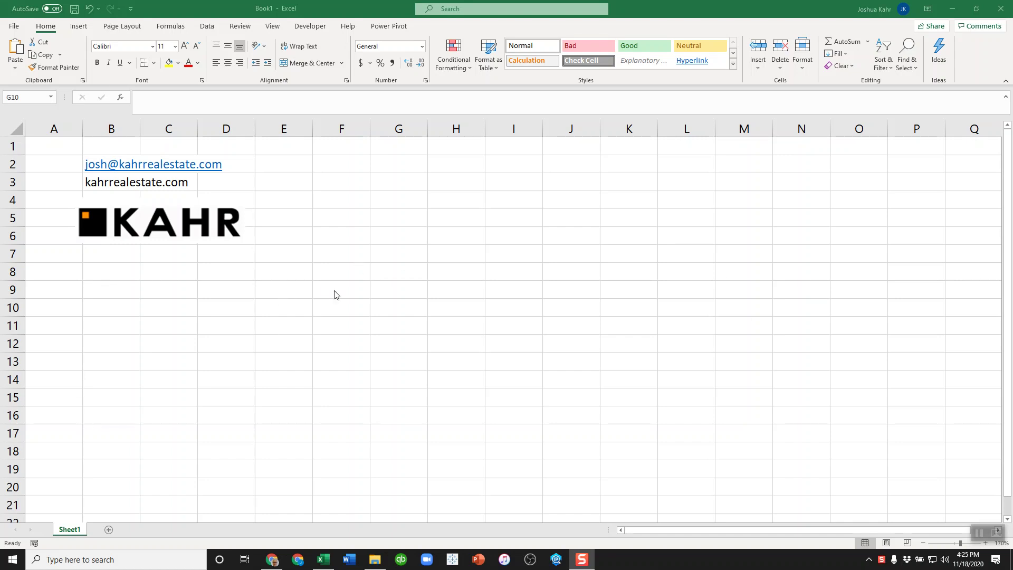
- Add Sheet2 and Sheet3, renaming Sheet2 to 'data from the internet'
left_click(380, 266)
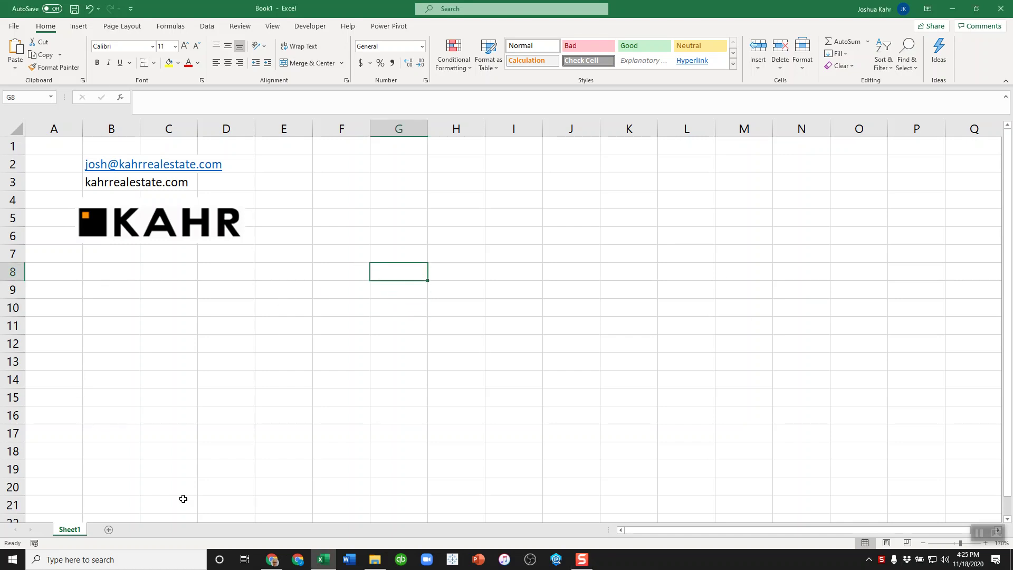
left_click(108, 529)
left_click(142, 529)
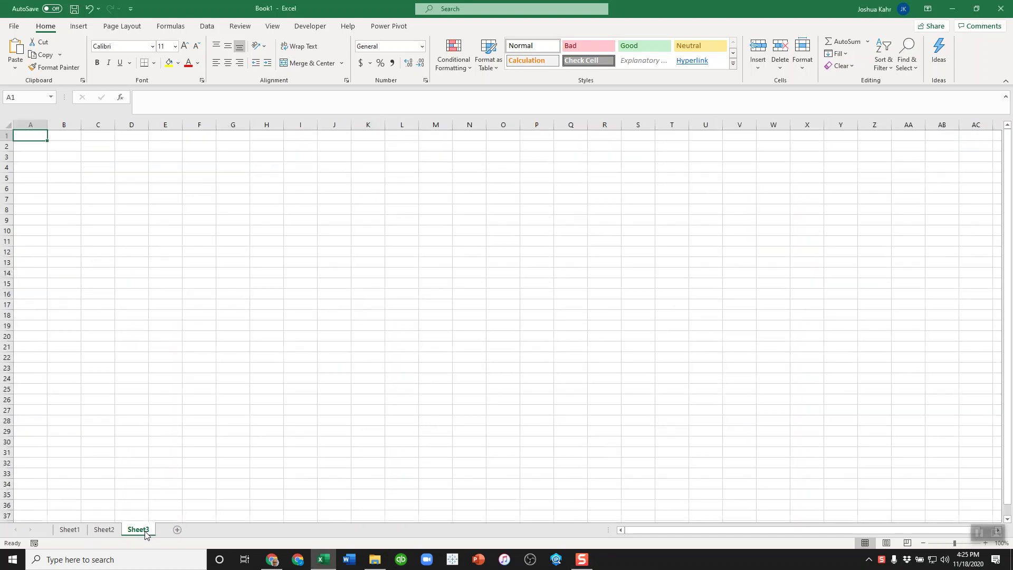
left_click(105, 530)
double_click(112, 530)
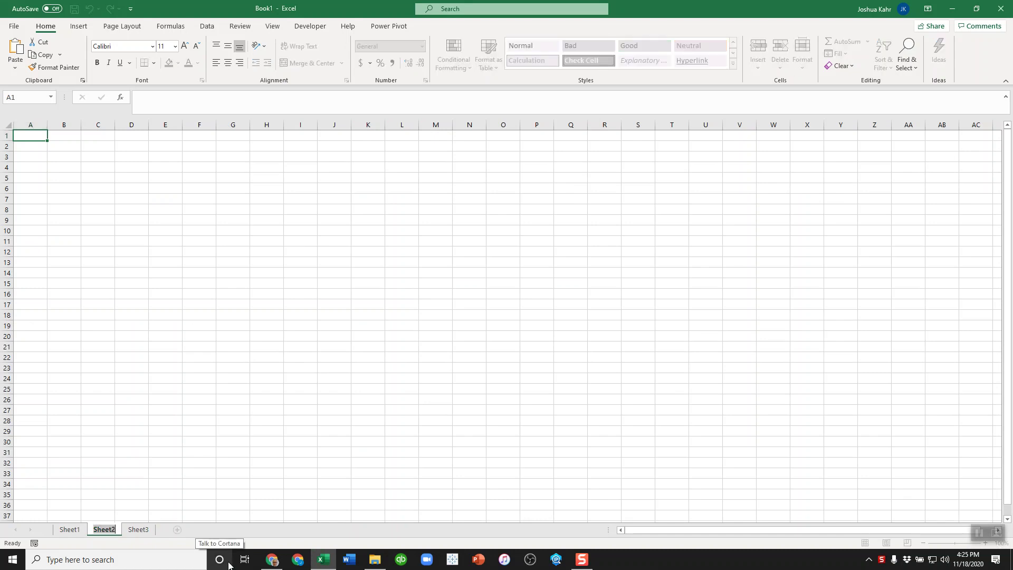
type("data from the internet")
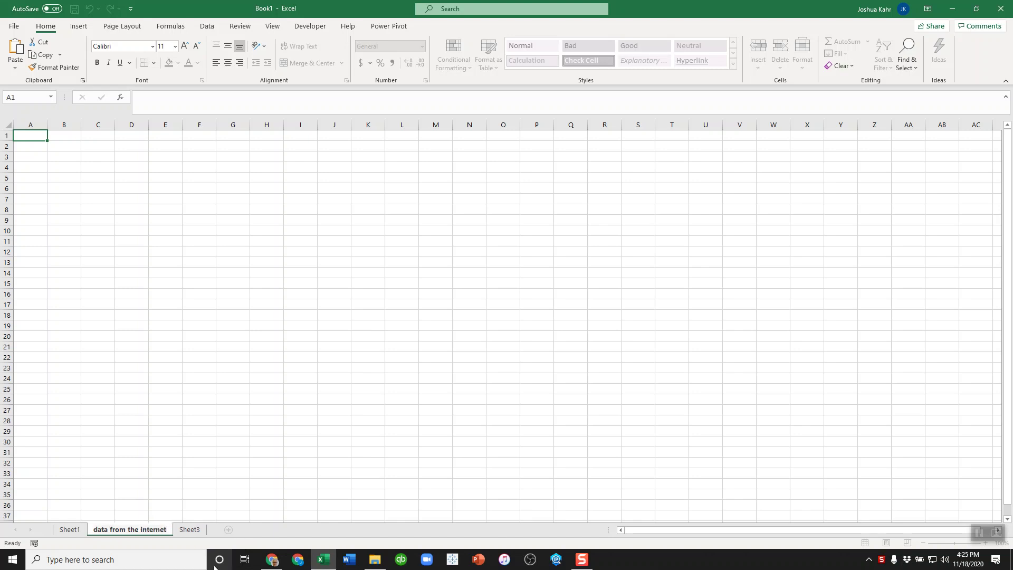
- On Sheet3, enter the label PV in cell D6
left_click(185, 531)
left_click(164, 188)
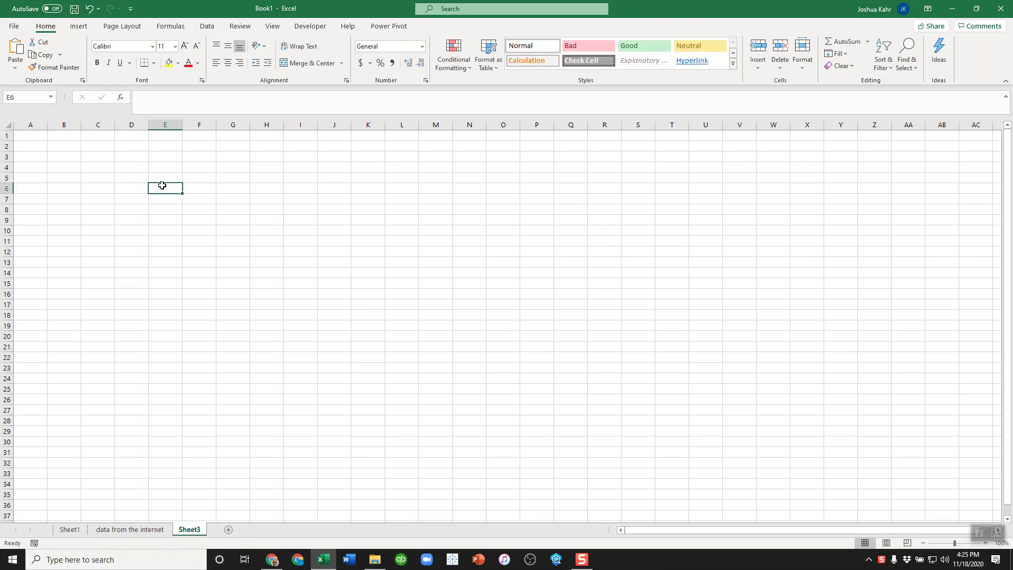
left_click(136, 193)
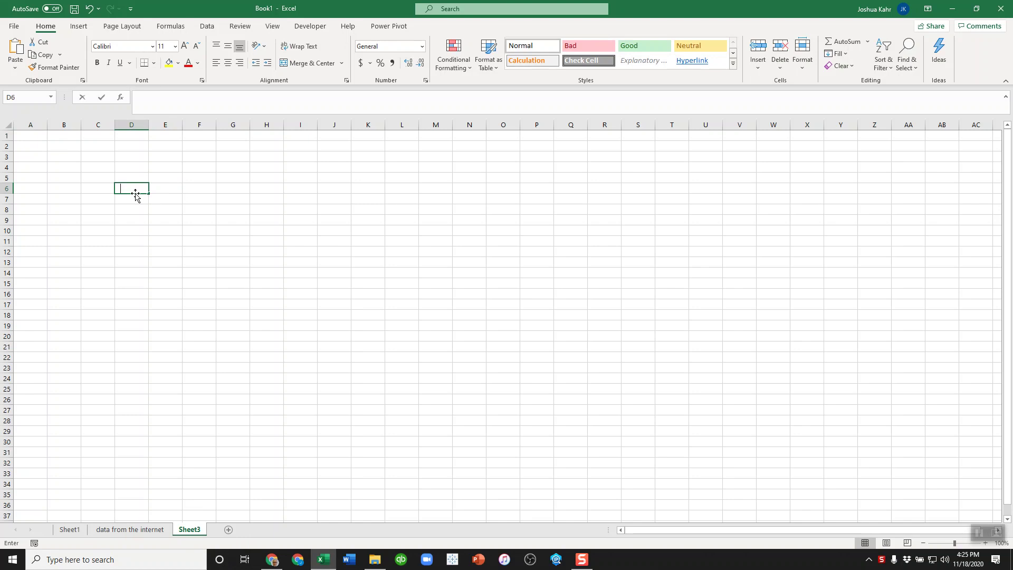
type("PV")
key("Tab")
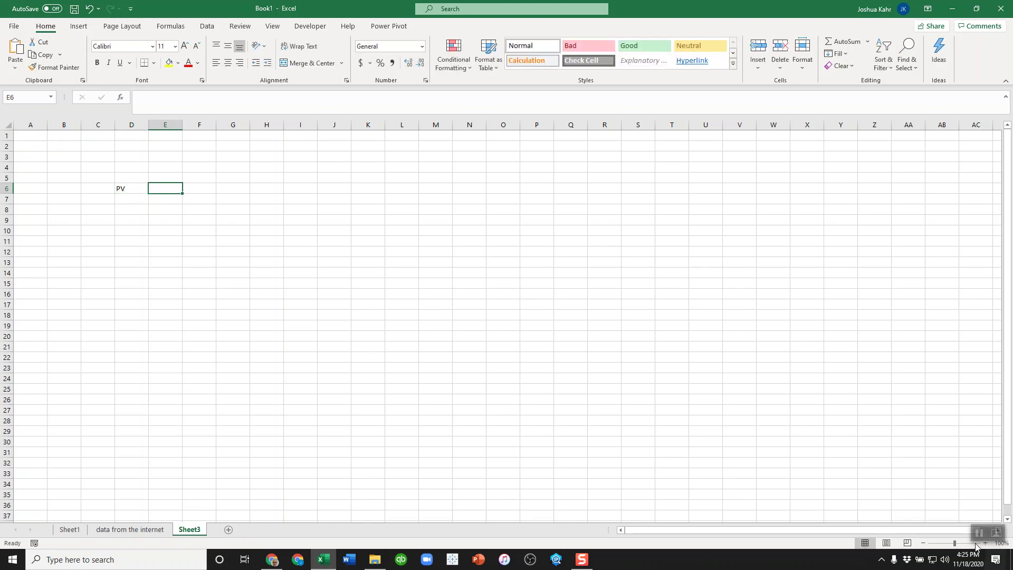
- Enter PV 1000000 in E6, and the Rate label with 5% in E7
left_click(988, 546)
scroll(942, 499, "down", 2)
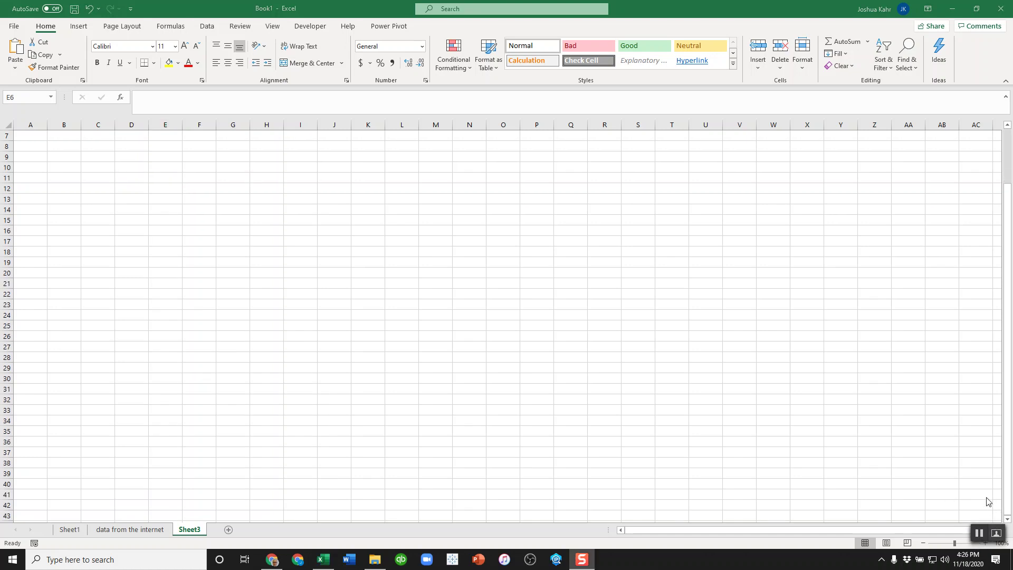
left_click(963, 543)
left_click(389, 258)
left_click(192, 131)
scroll(165, 170, "up", 5)
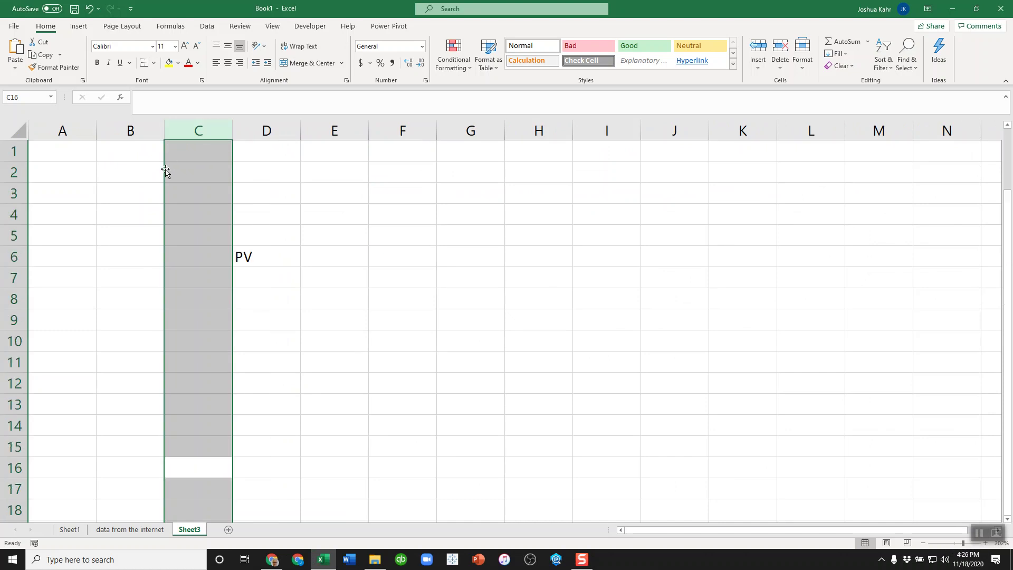
left_click(338, 261)
type("1000000")
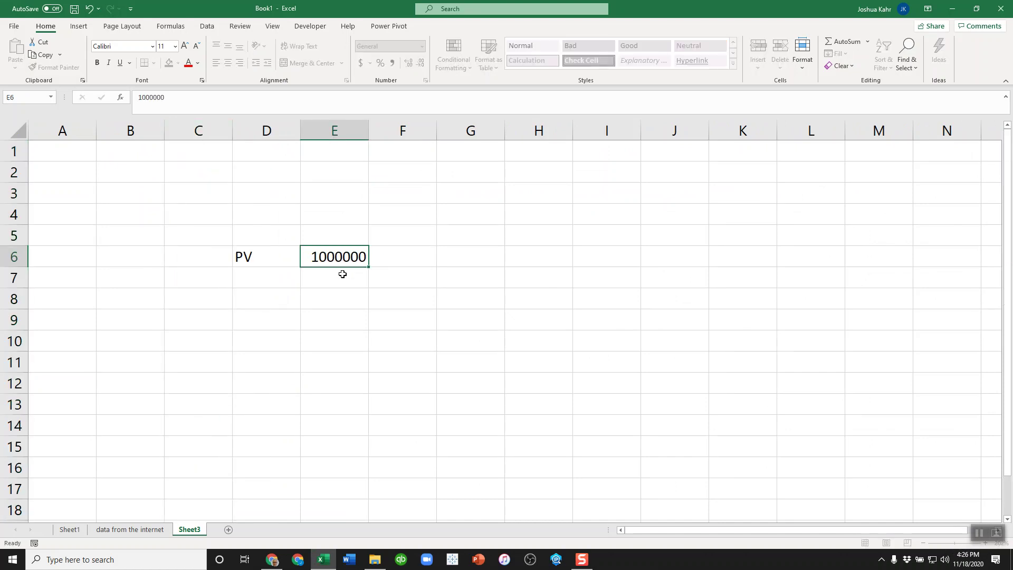
key("Return")
key("Left")
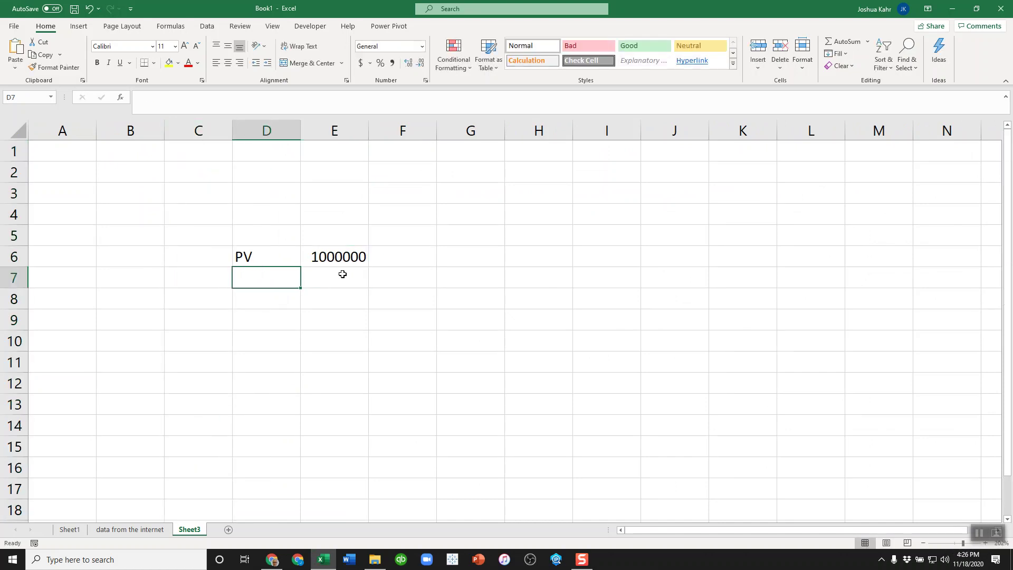
type("Rate")
key("Tab")
type("5%")
key("Return")
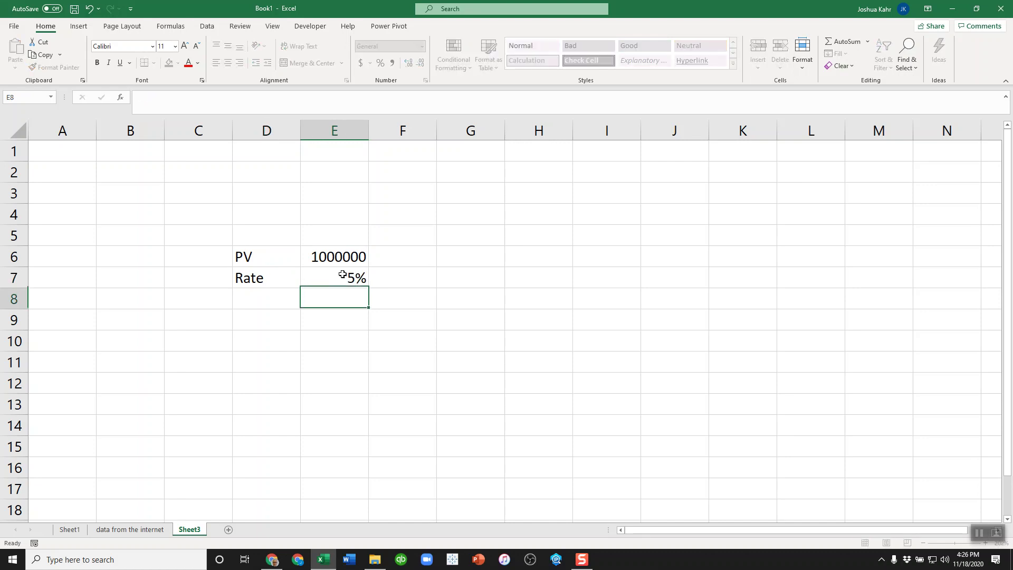
- Add NPER 25 and FV 0 in rows 8–9, plus a PMT label in D10
key("Left")
type("NPER")
key("Tab")
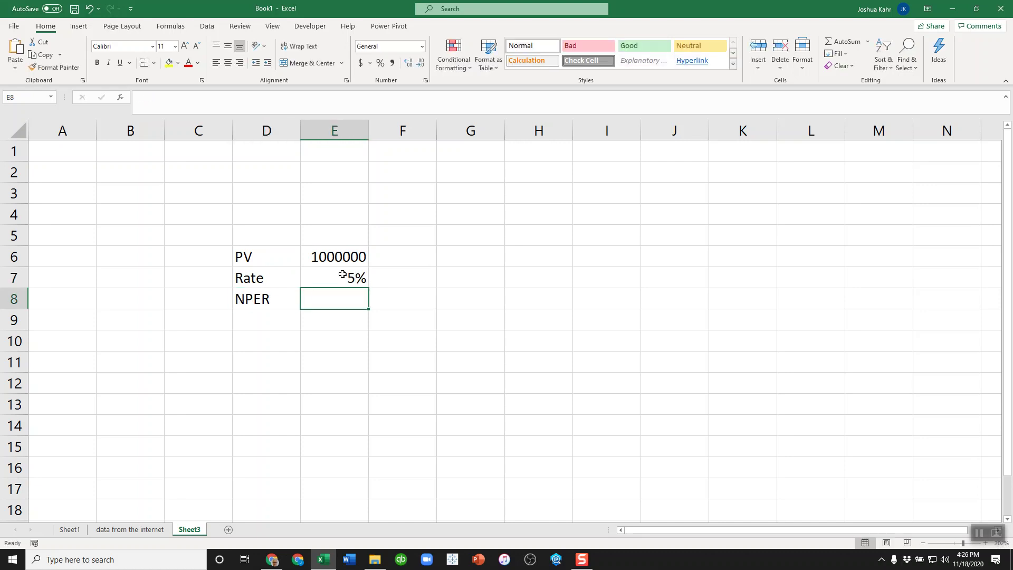
type("25")
key("Return")
type("FV")
key("Tab")
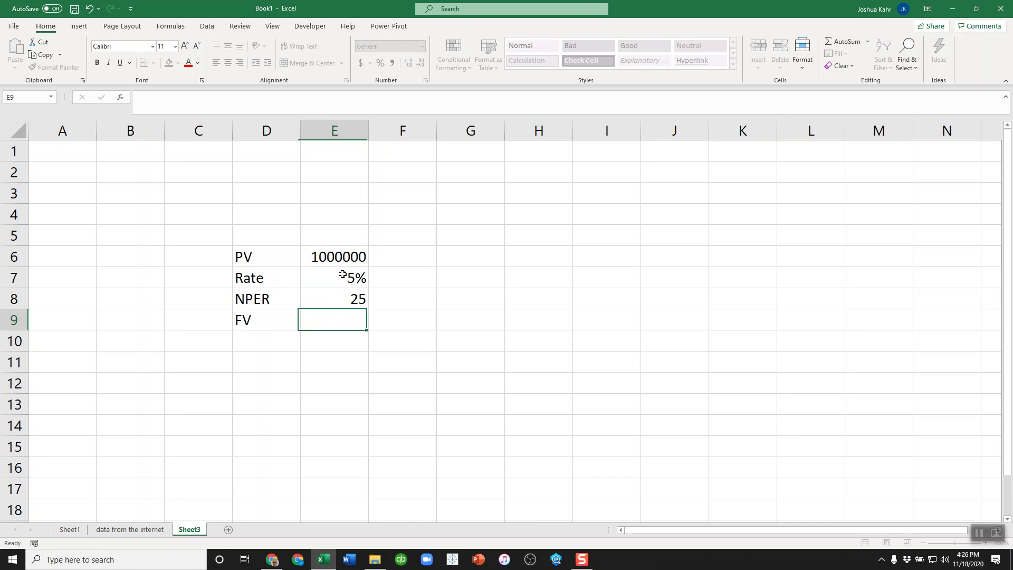
type("0")
key("Return")
type("PMT")
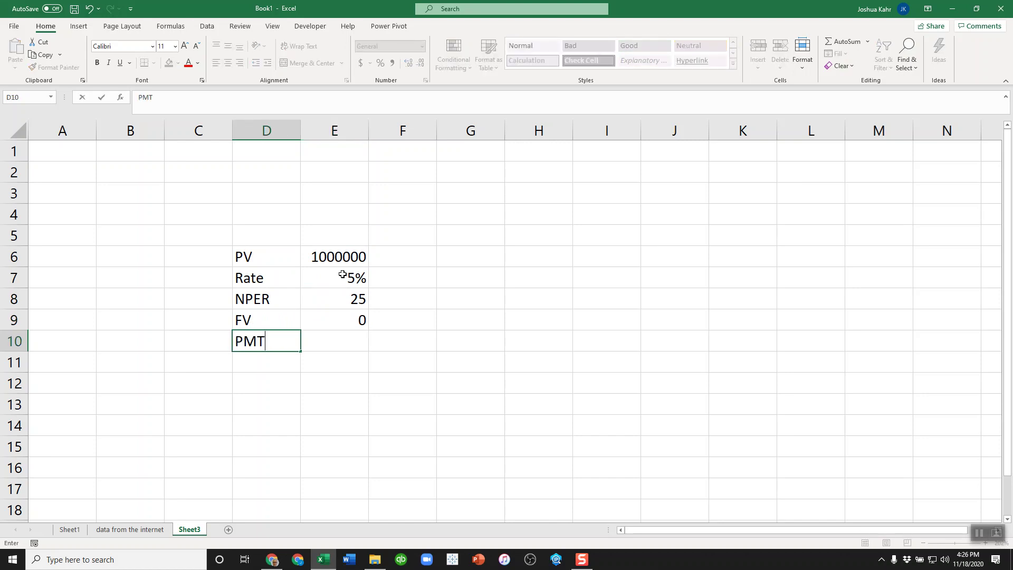
key("Tab")
- Enter =PMT(E7,E8,E6,E9) in E10, returning ($70,952.46)
type("+pmt(")
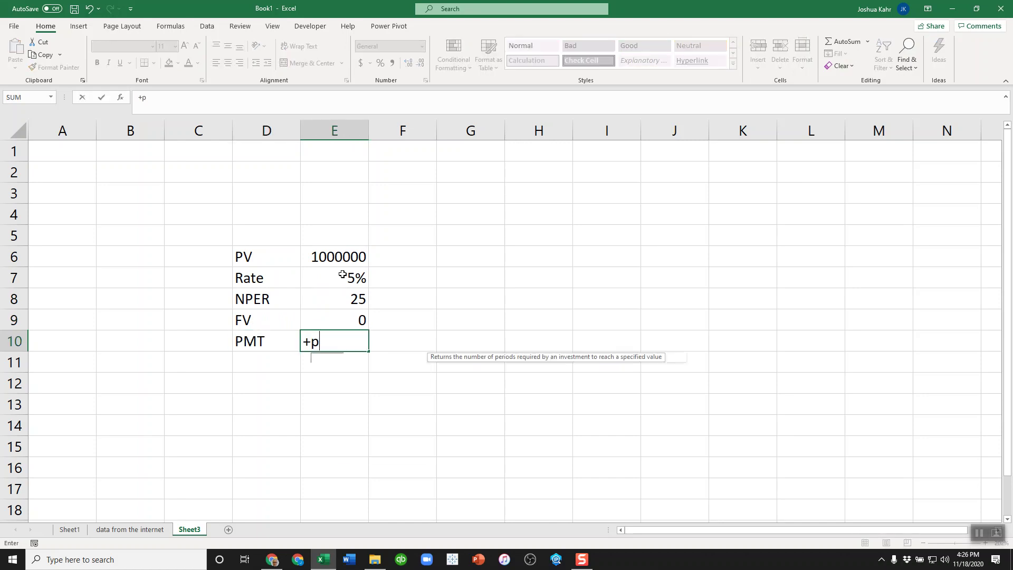
key("Up")
key("Up")
key("Up")
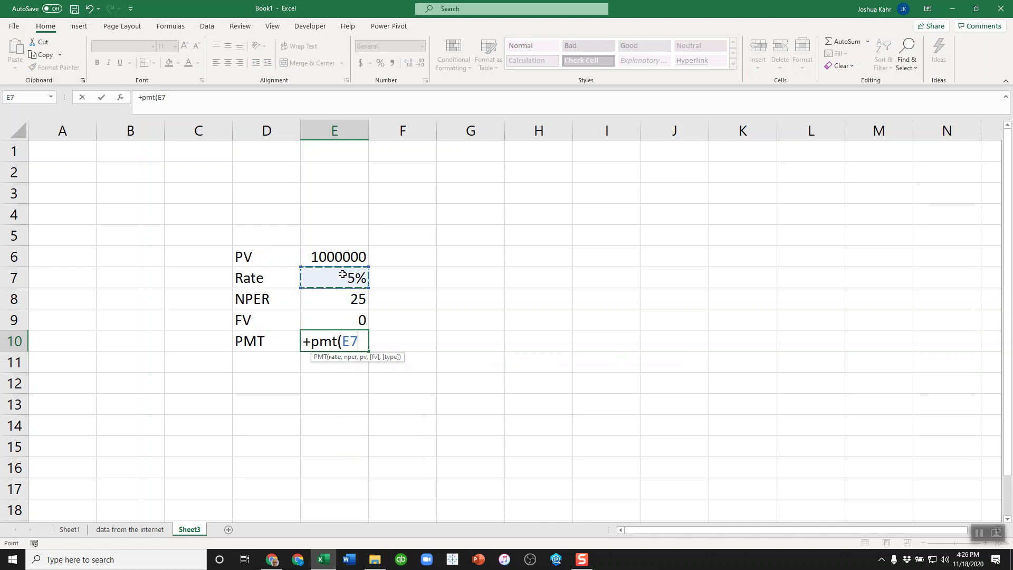
type(",")
key("Up")
key("Up")
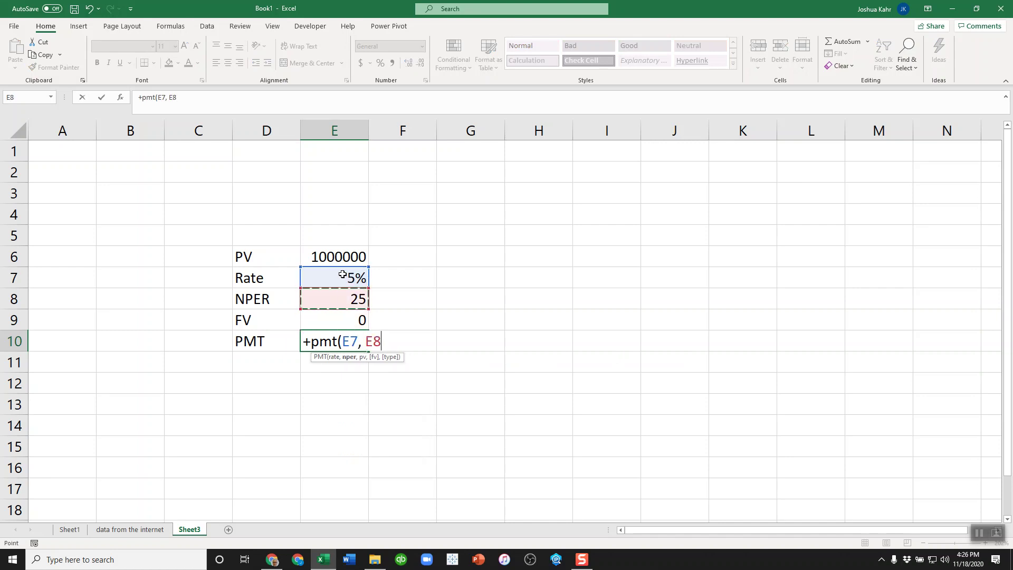
type(",")
key("Up")
key("Up")
key("Up")
key("Up")
type(",")
key("Up")
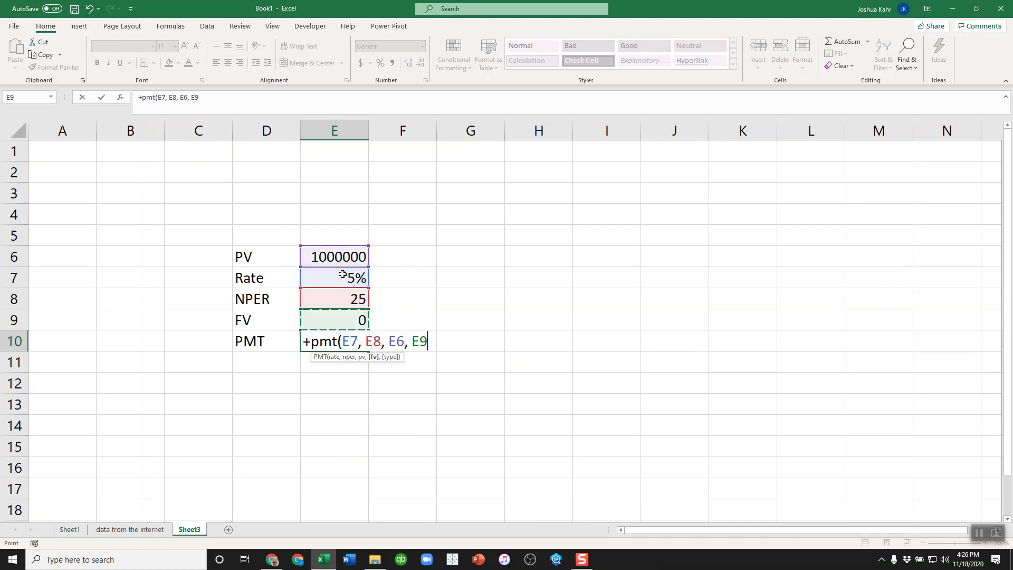
key("Up")
key("Down")
key("Return")
left_click(513, 325)
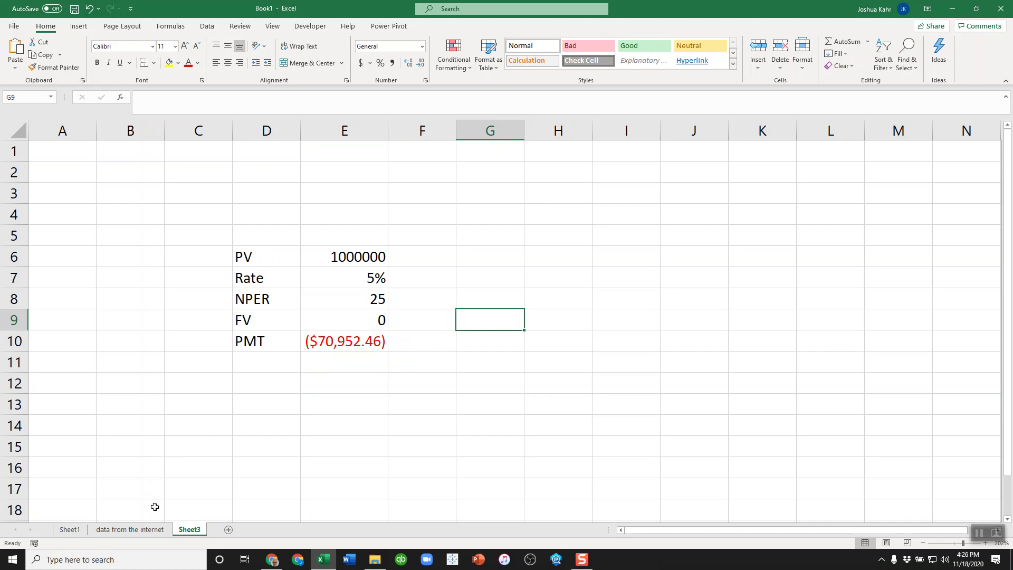
- On the 'data from the internet' sheet, choose Data > Get Data > From Web
left_click(159, 530)
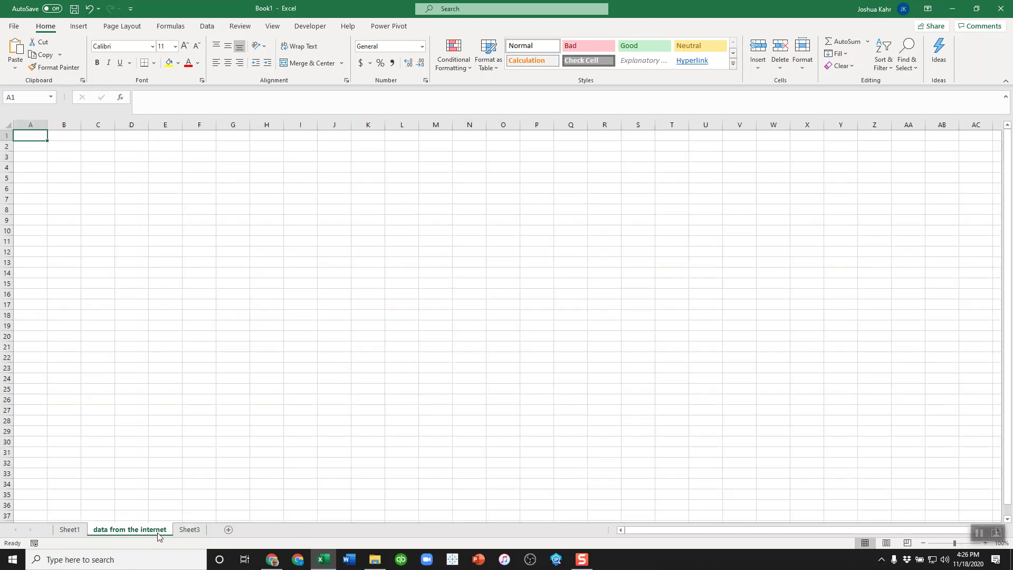
left_click(255, 265)
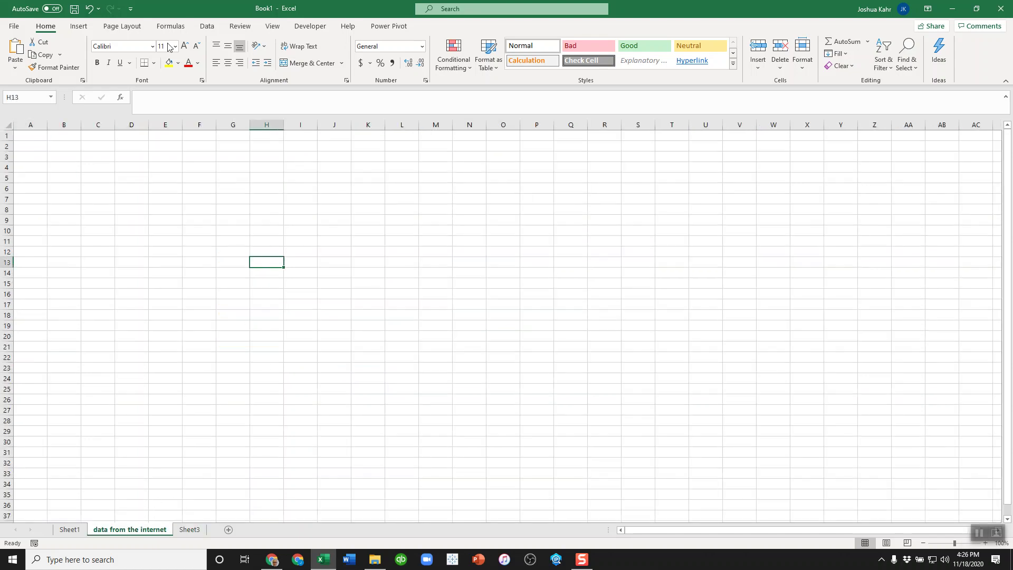
left_click(213, 31)
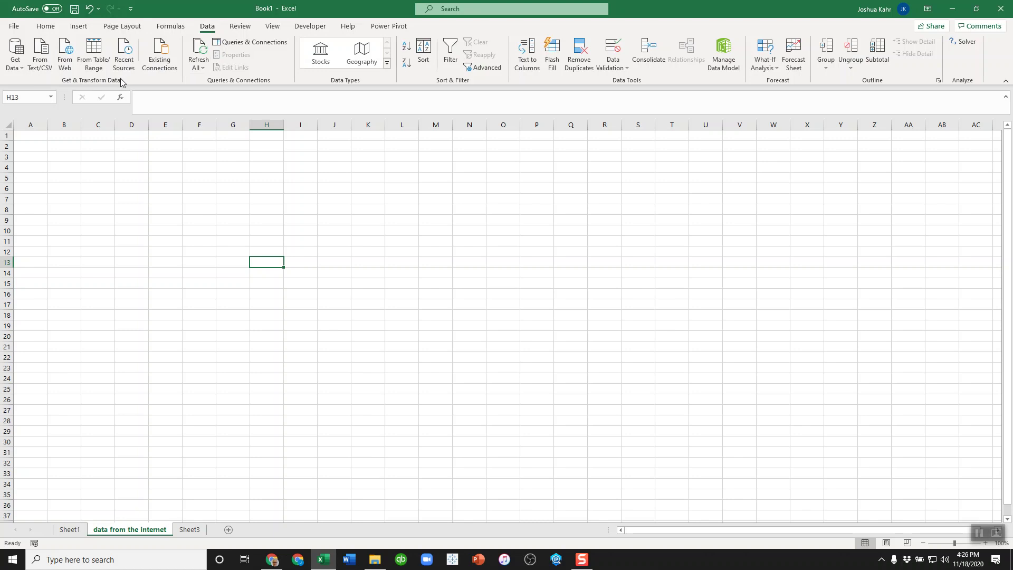
left_click(22, 68)
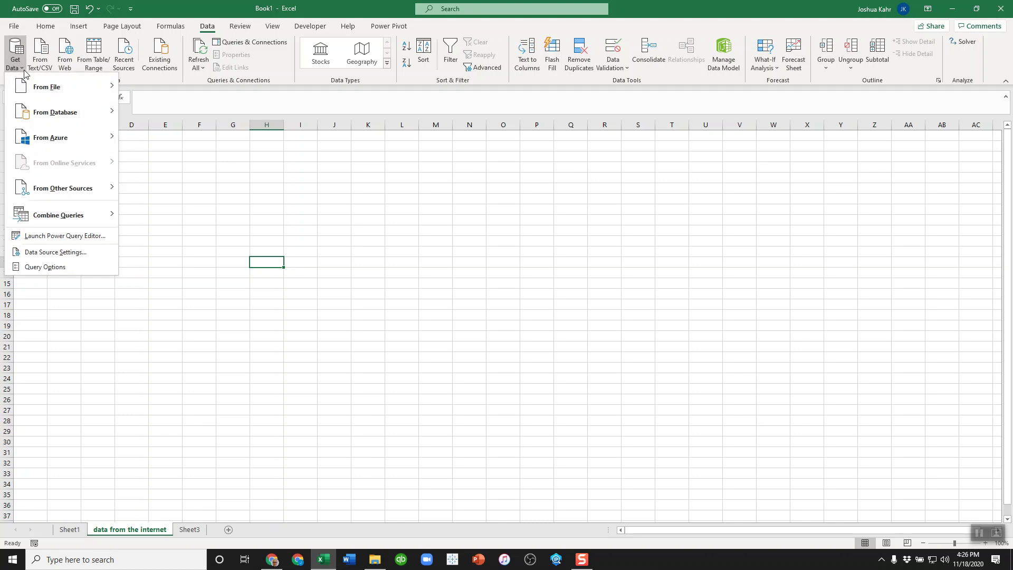
left_click(66, 61)
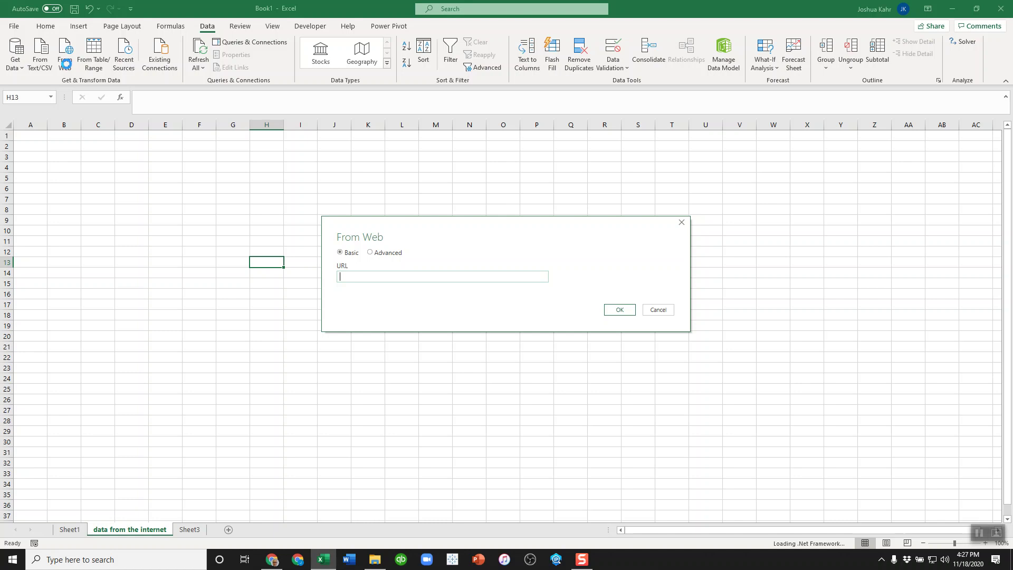
- Copy the Daily Treasury Yield Curve Rates page URL from Chrome and return to Excel
left_click(272, 559)
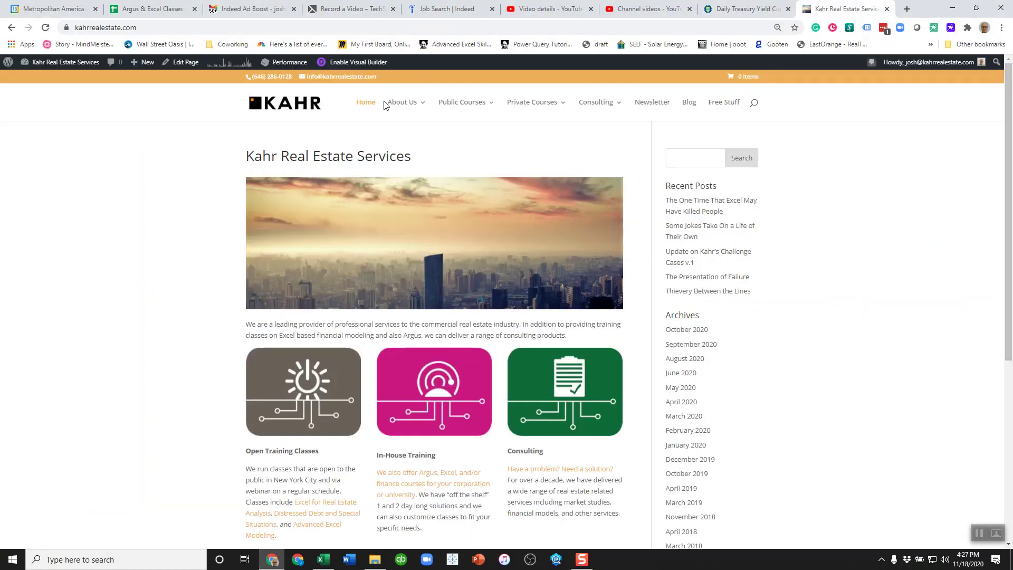
left_click(741, 14)
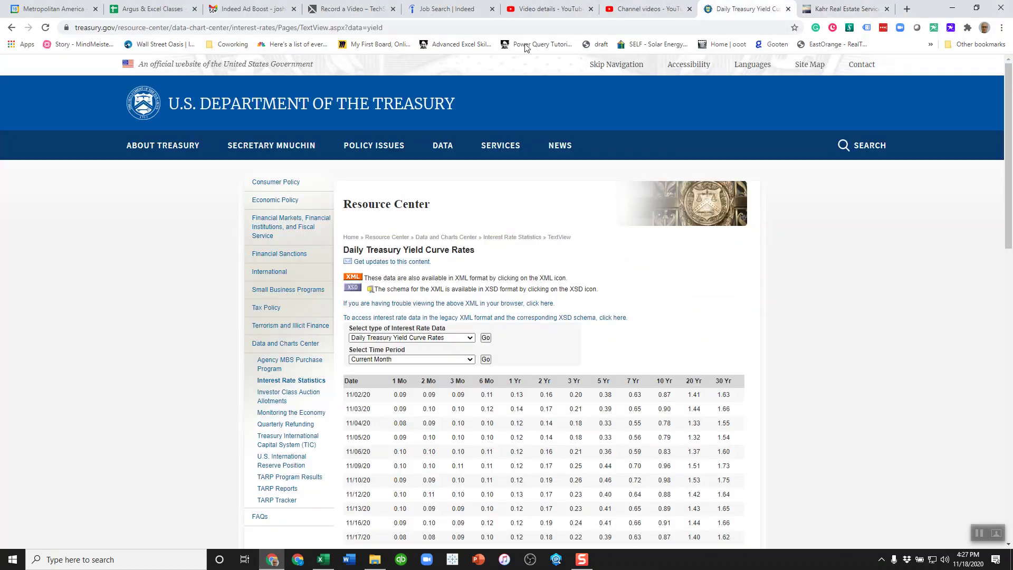
left_click(323, 27)
key("ctrl+c")
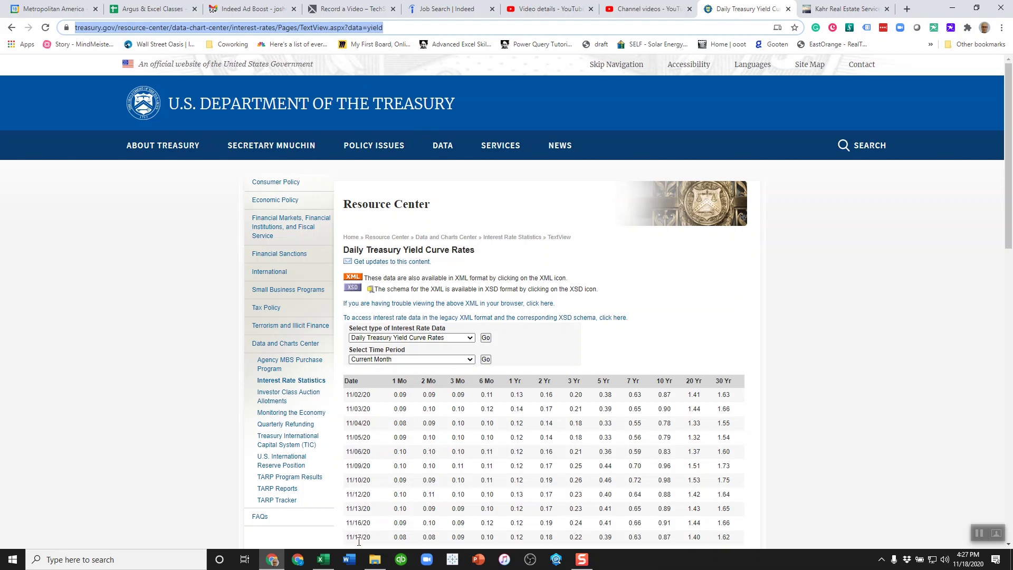
left_click(323, 560)
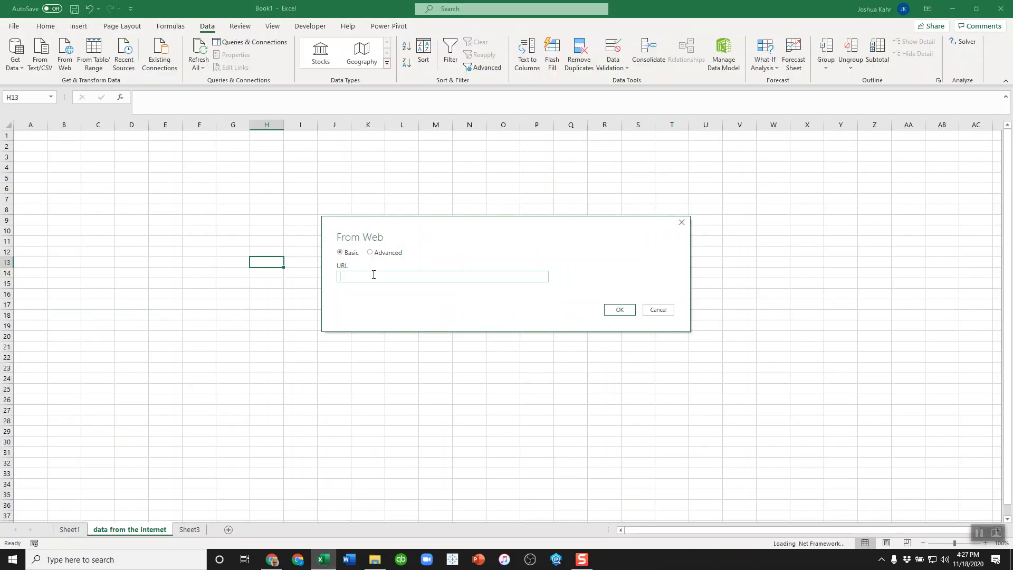
- Paste the treasury.gov URL into the From Web dialog and confirm with OK
key("ctrl+v")
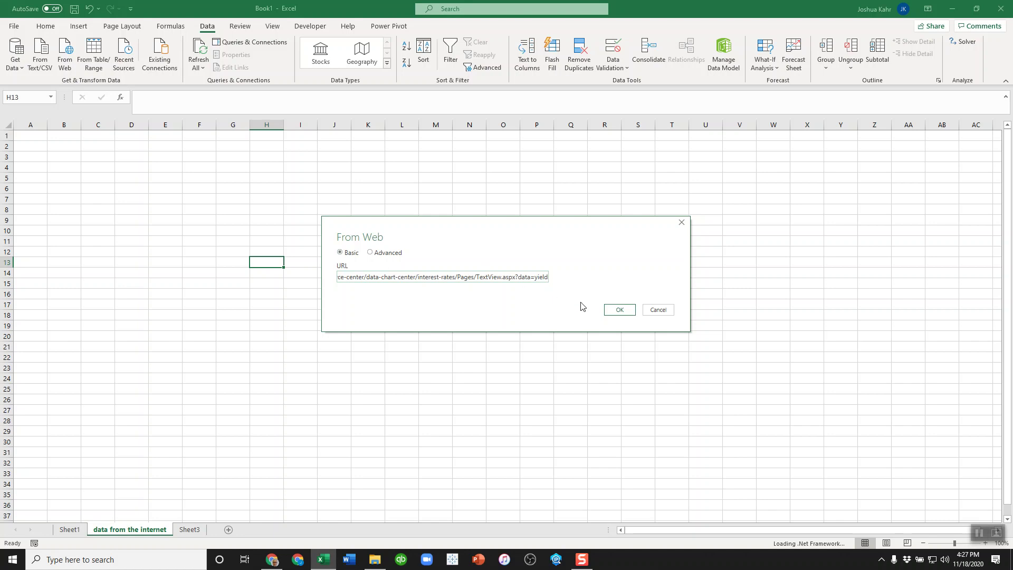
left_click(620, 311)
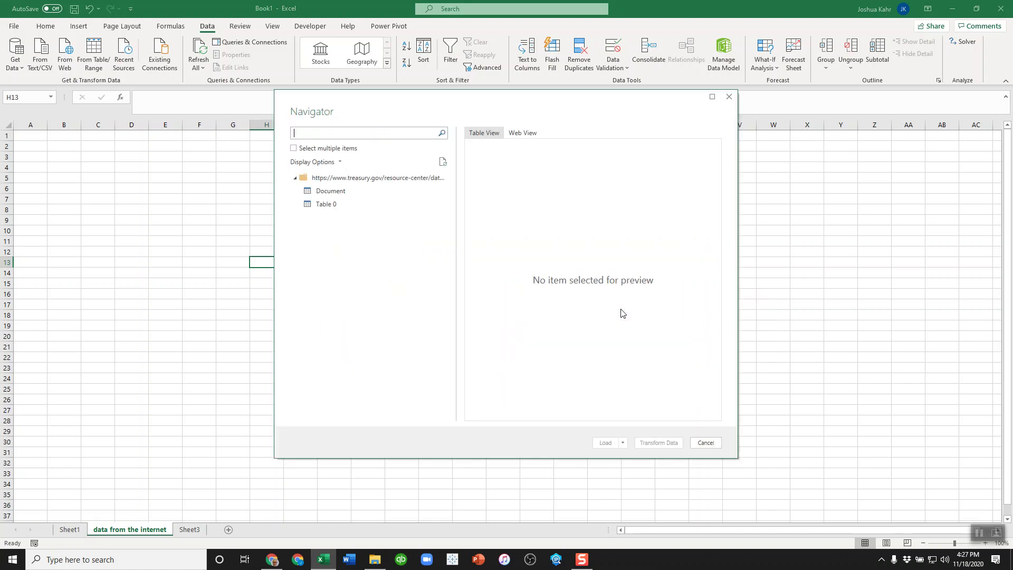
- Preview Table 0 in Web View and Table View, and send it to Transform Data
left_click(349, 206)
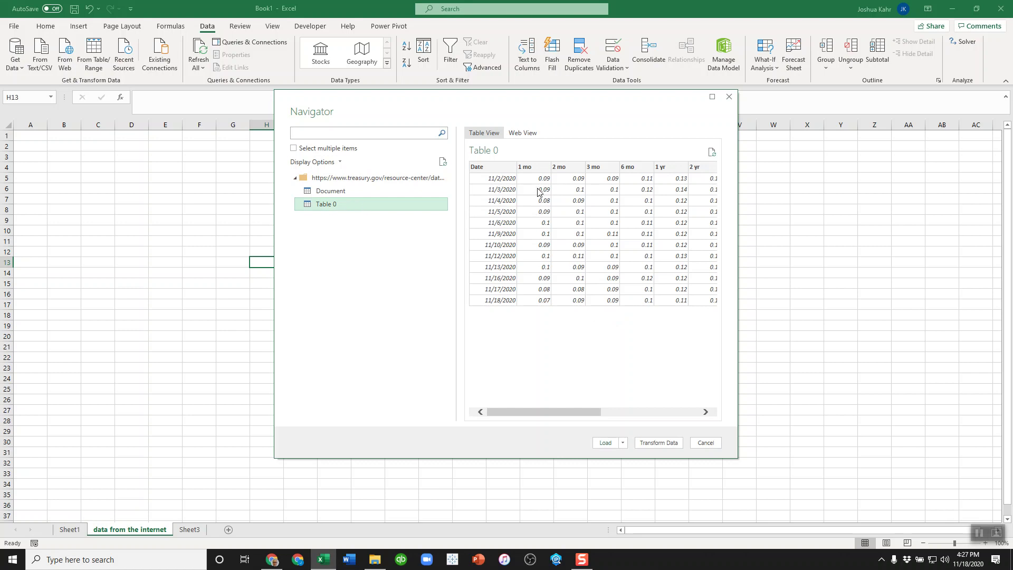
left_click(520, 132)
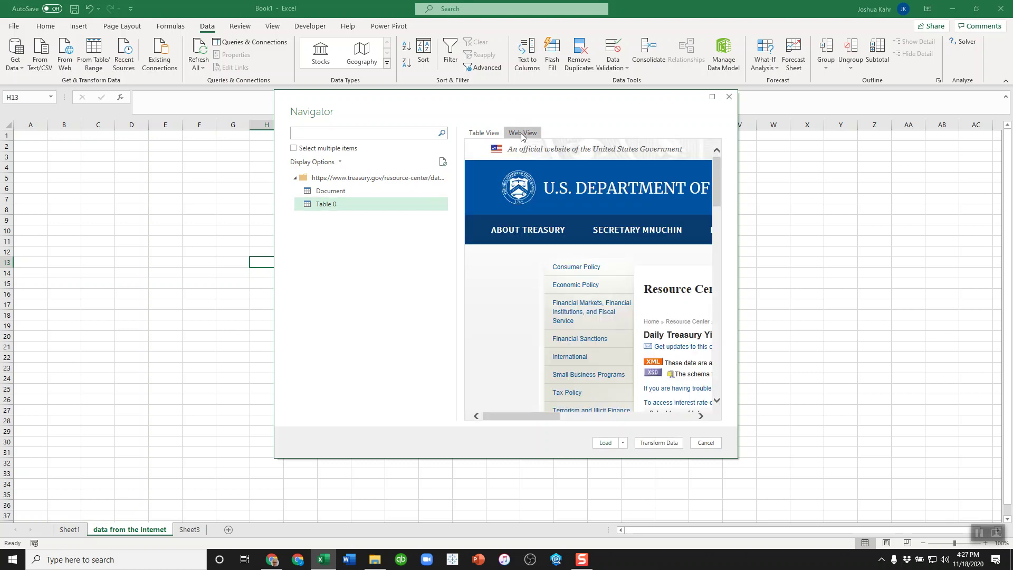
scroll(624, 260, "down", 3)
scroll(625, 260, "up", 5)
left_click(483, 133)
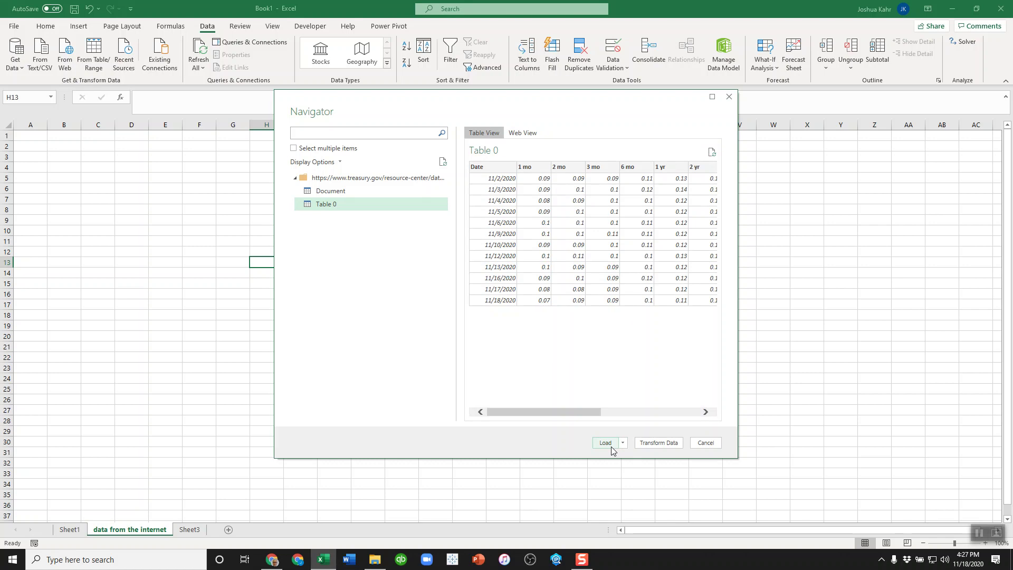
left_click(650, 446)
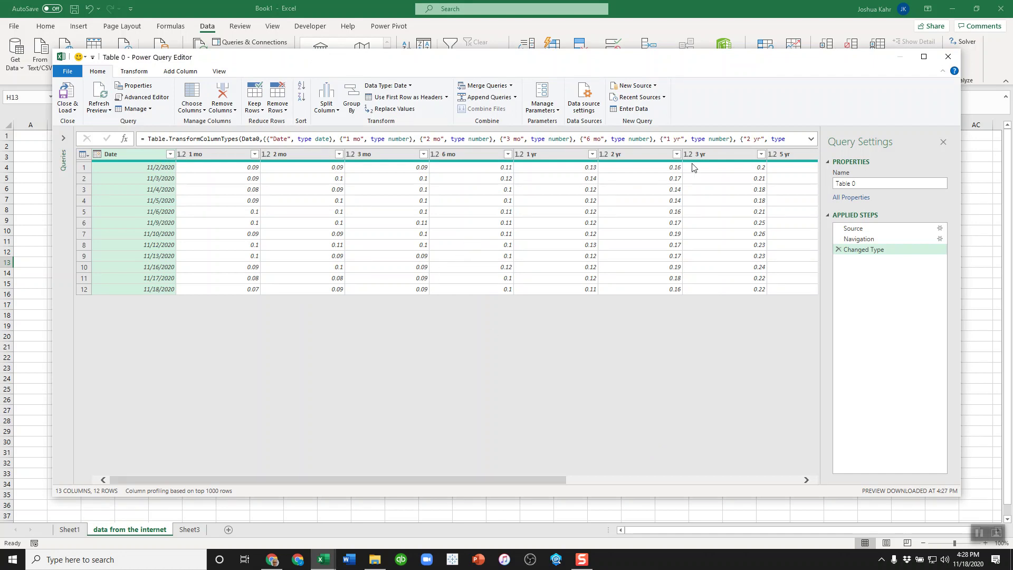
- Remove the 1 mo–3 yr and 7 yr–30 yr columns, leaving Date and 5 yr
left_click(707, 155)
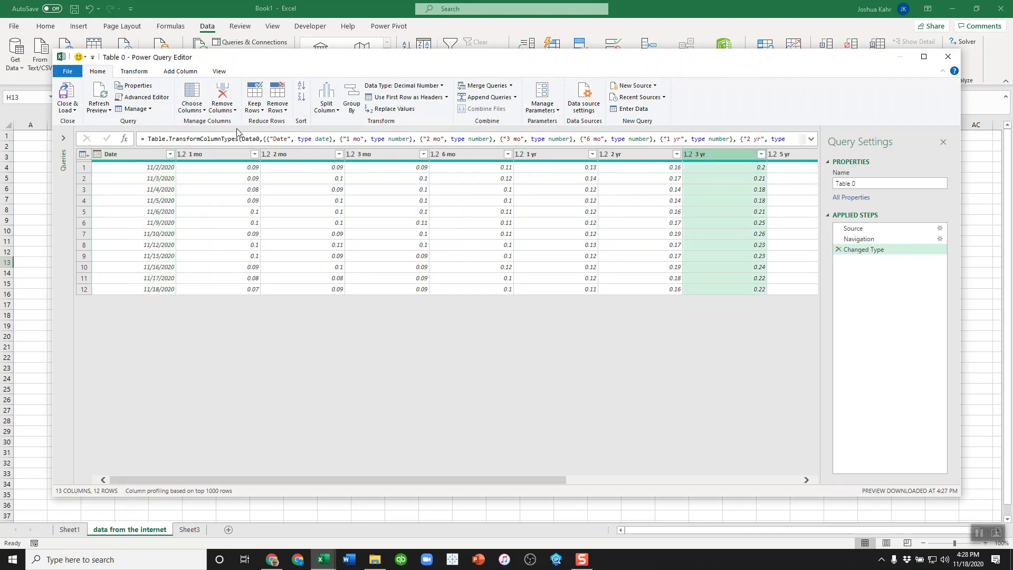
left_click(224, 153, "shift")
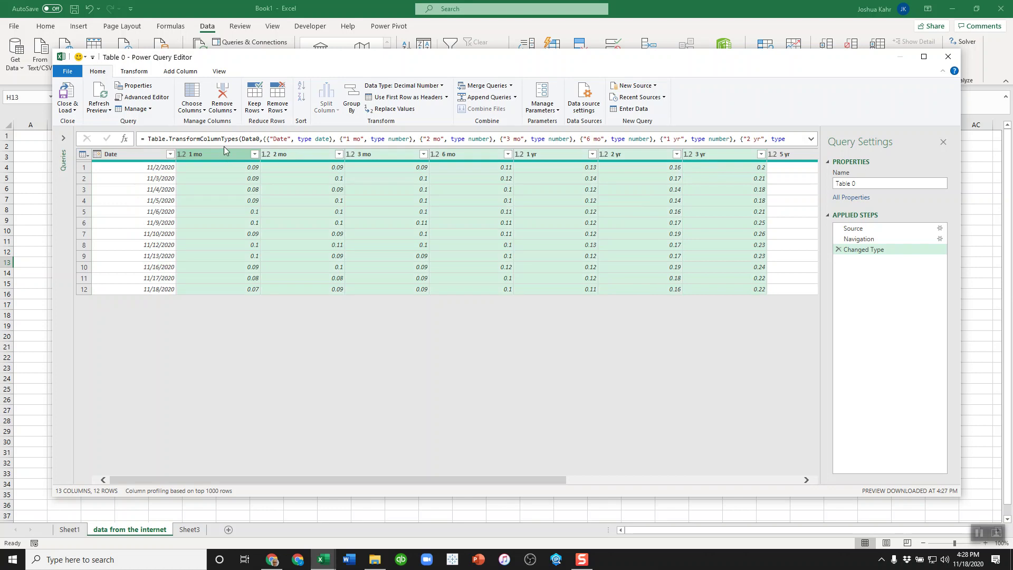
left_click(230, 95)
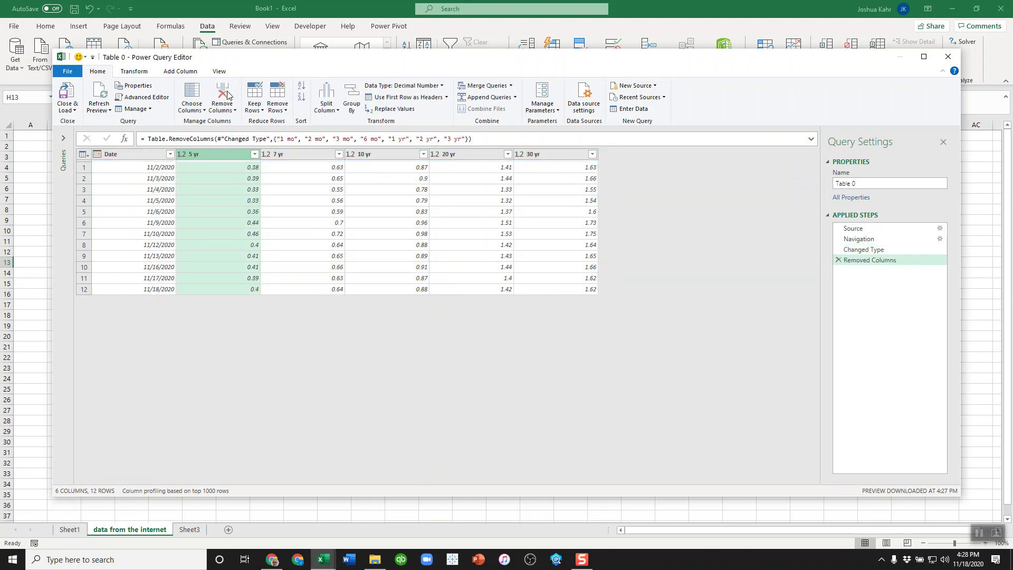
left_click(319, 155)
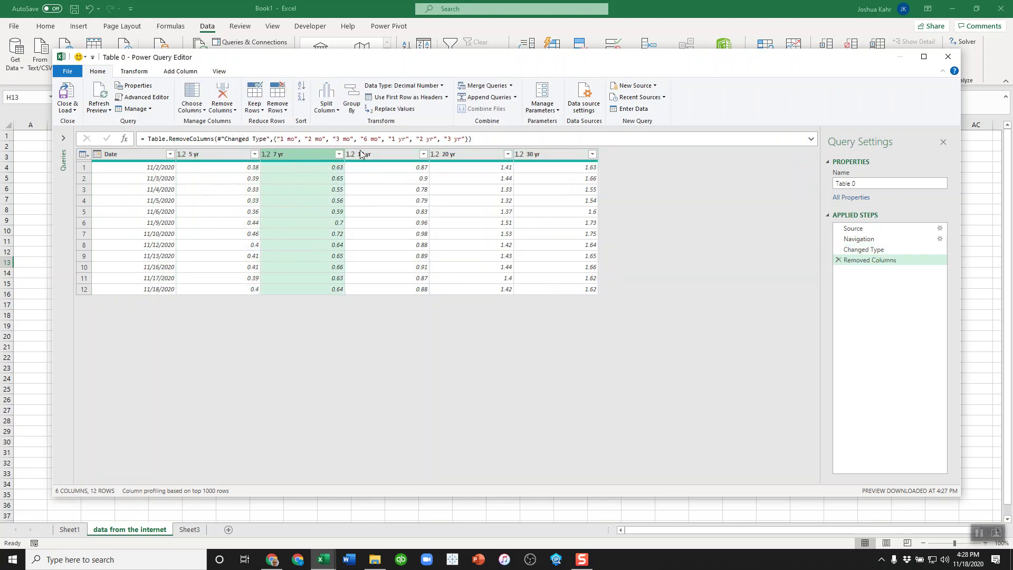
left_click(521, 155, "shift")
left_click(228, 95)
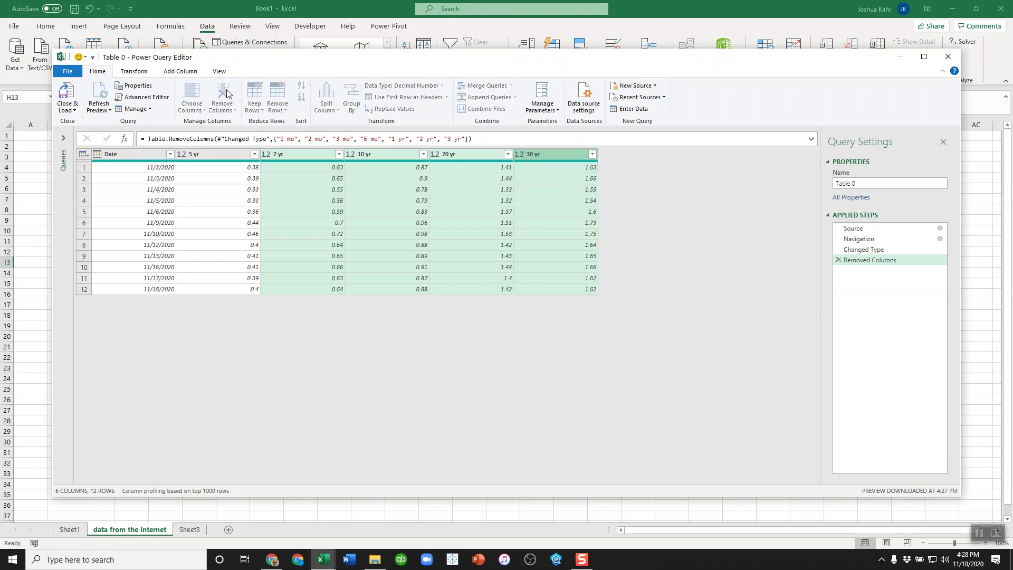
left_click(89, 279)
left_click(85, 168)
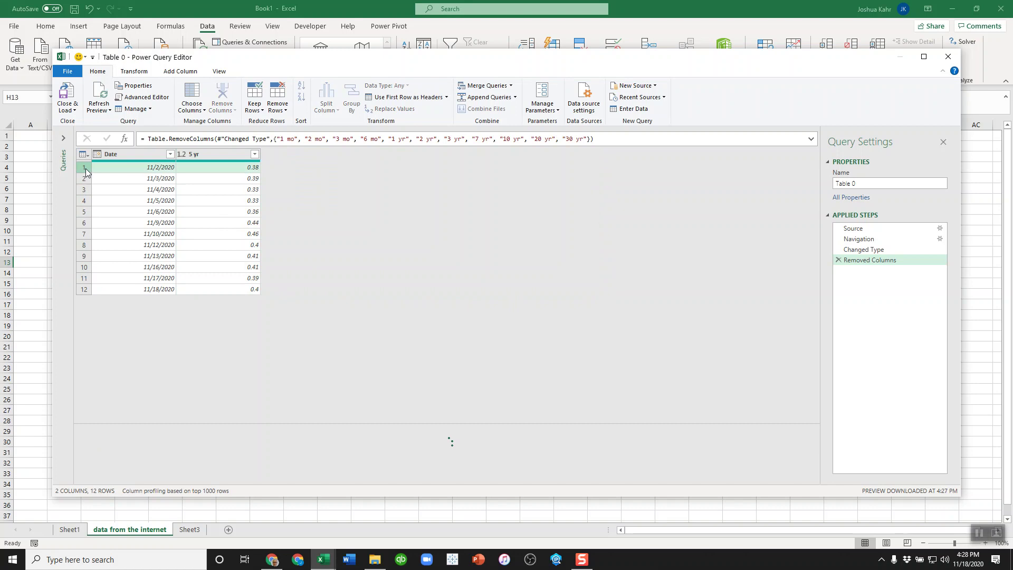
left_click(276, 109)
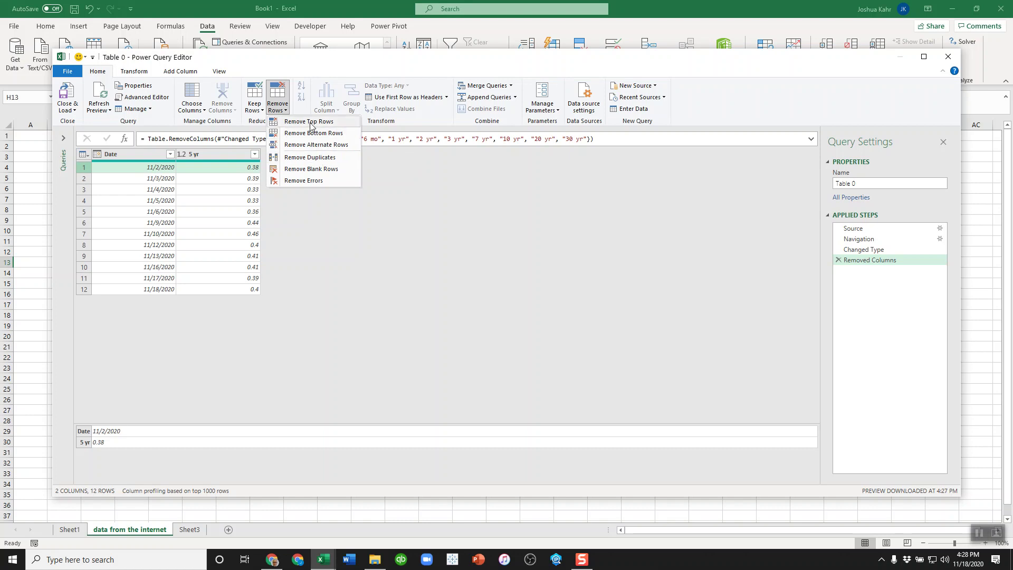
- Keep only the bottom 1 row (11/18/2020) and Close & Load the query
left_click(309, 123)
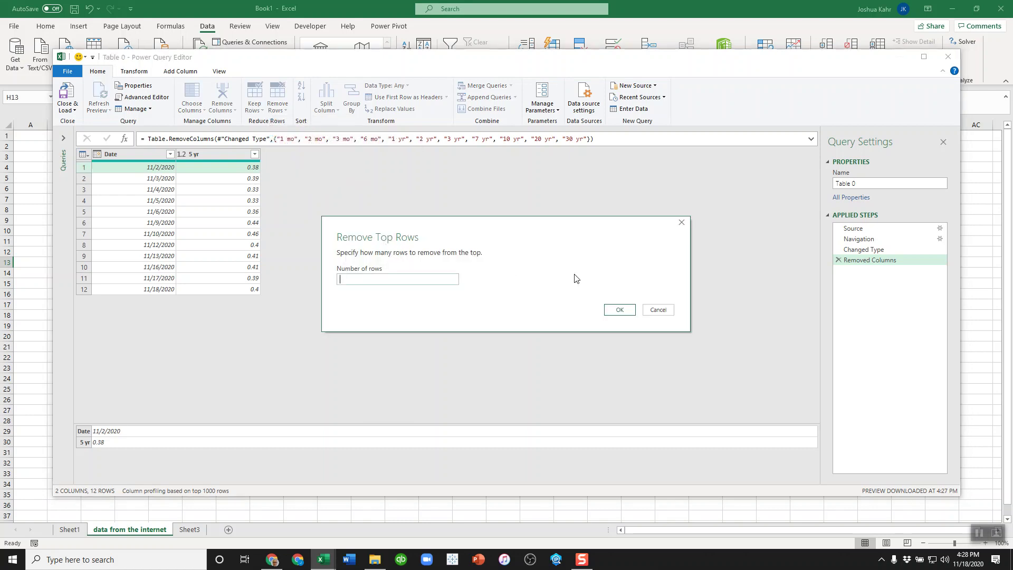
left_click(658, 310)
left_click(256, 108)
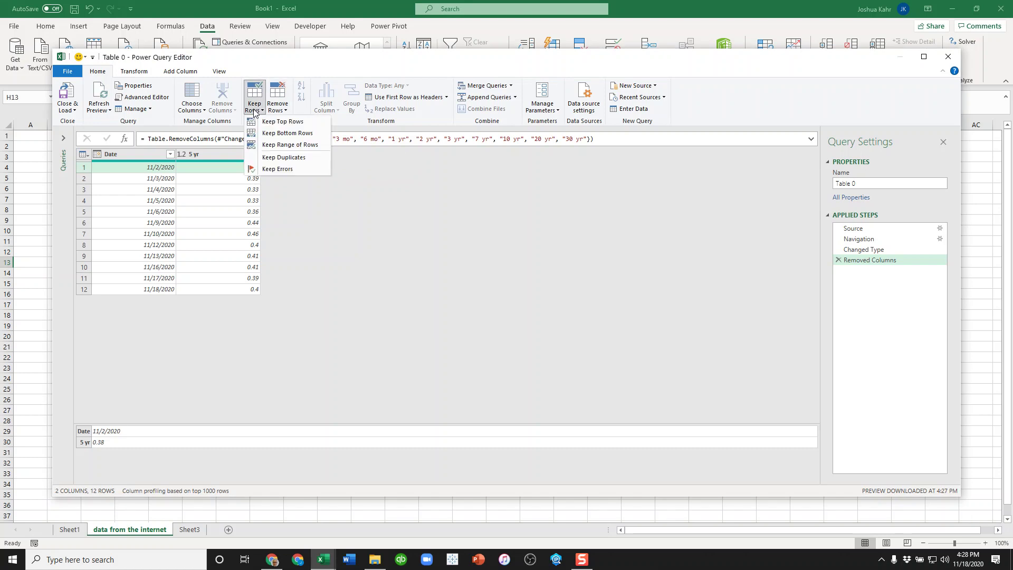
left_click(285, 133)
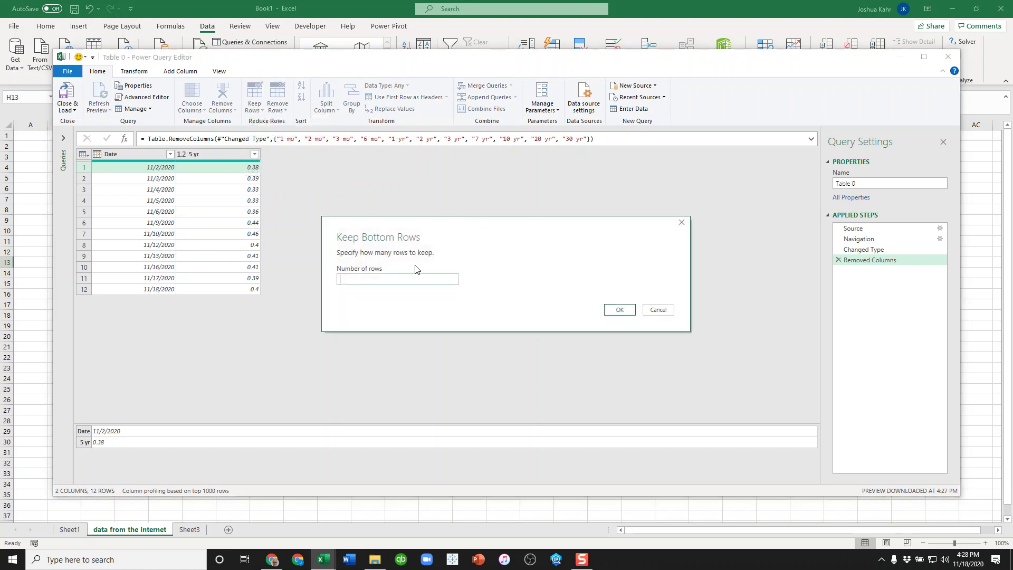
type("1")
left_click(610, 311)
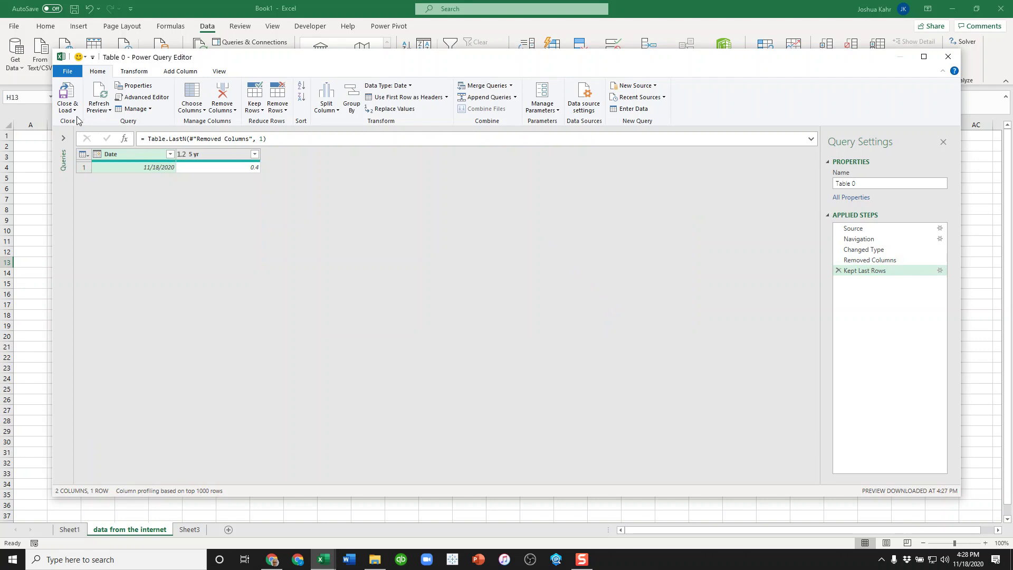
left_click(68, 96)
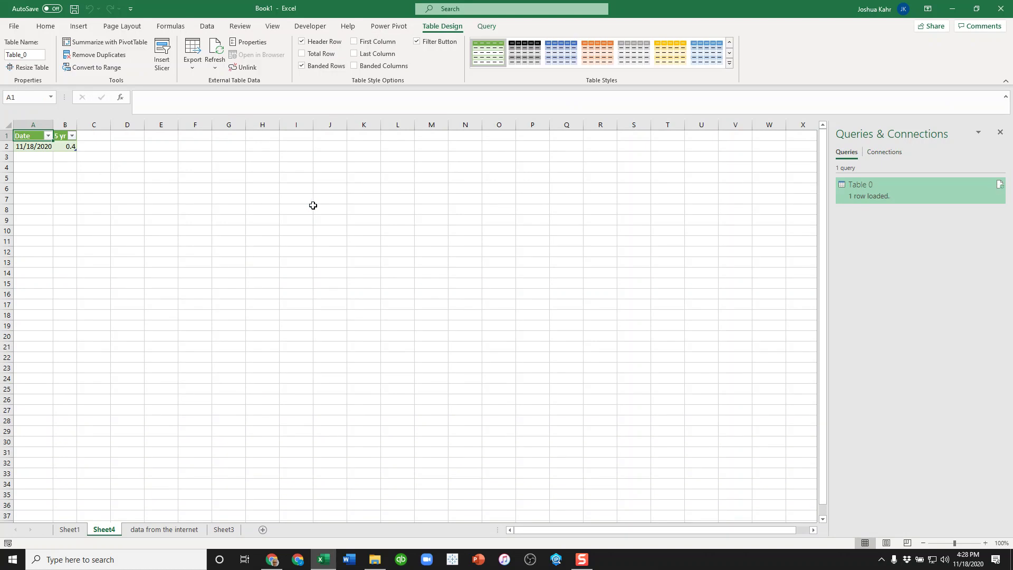
- Put a formula in C2 referencing the 5 yr value, formatted as a percentage
left_click(97, 147)
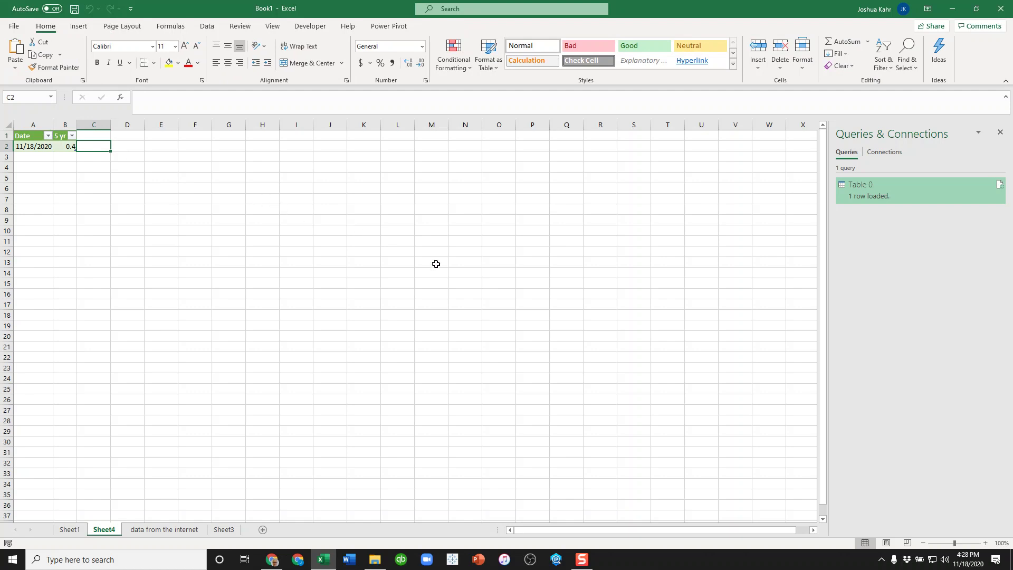
type("+")
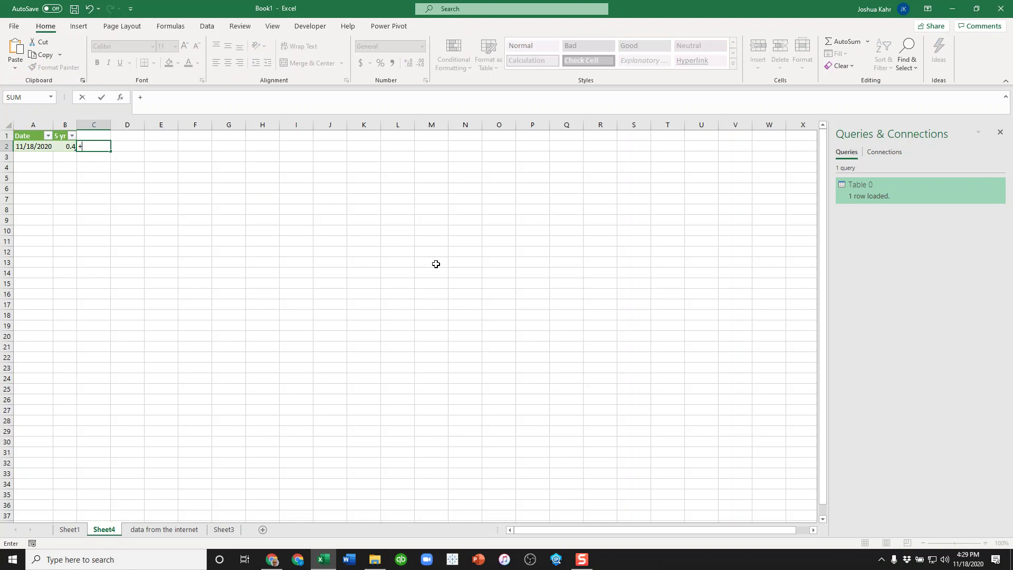
key("Left")
key("Return")
key("Up")
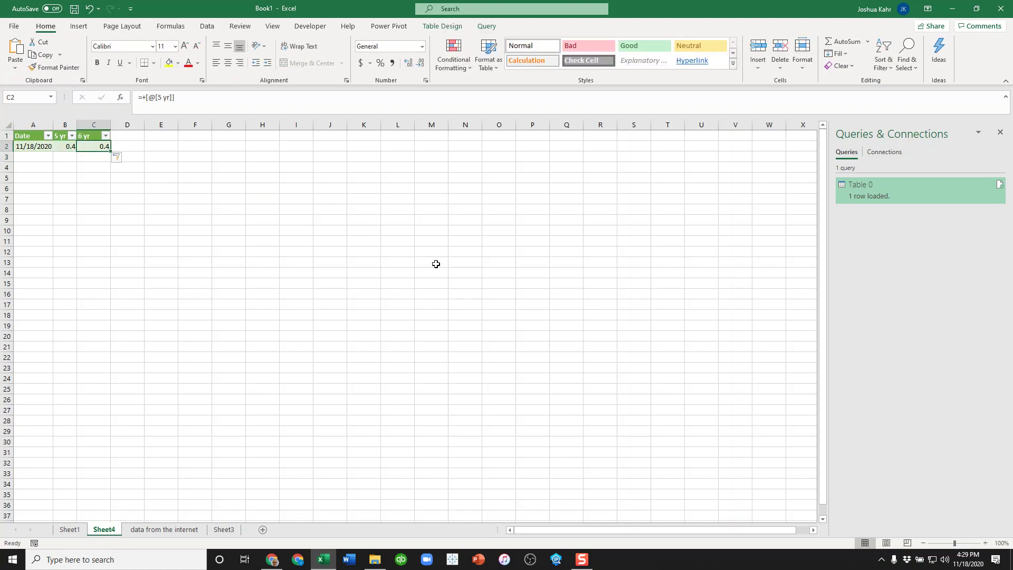
left_click(380, 63)
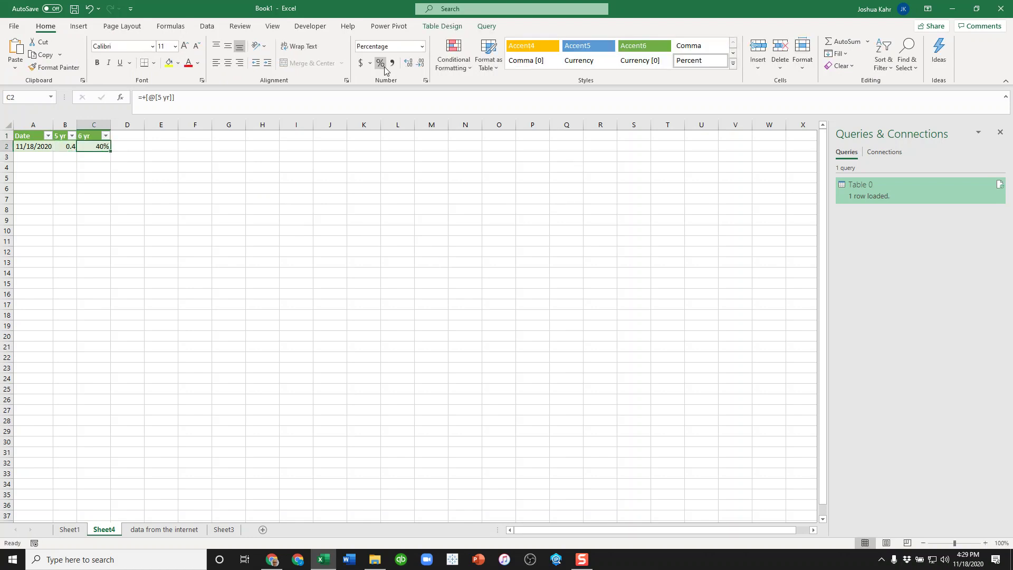
left_click(985, 543)
left_click(985, 543)
left_click(985, 543)
left_click(985, 543)
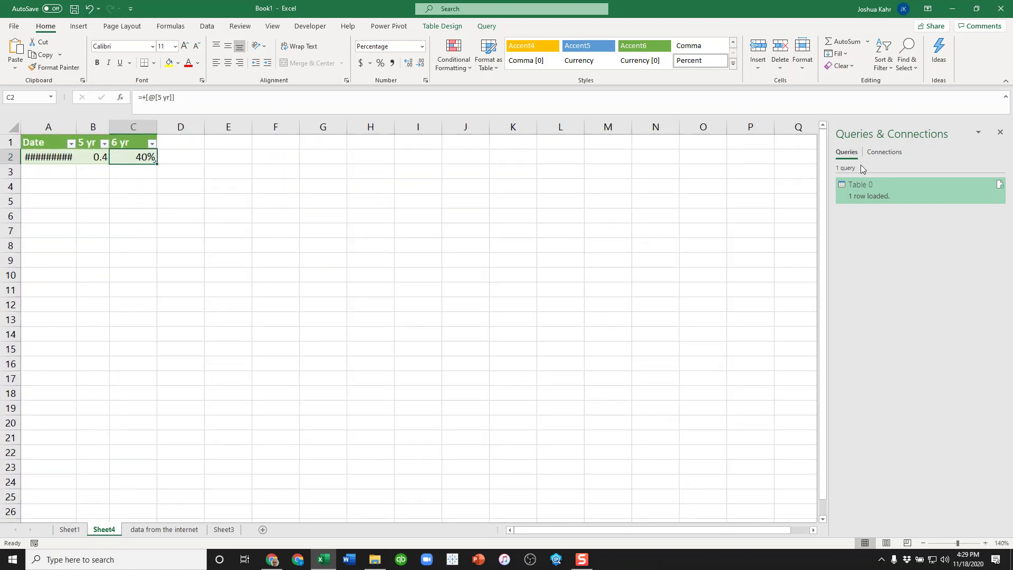
left_click(1000, 132)
left_click_drag(323, 202, 275, 201)
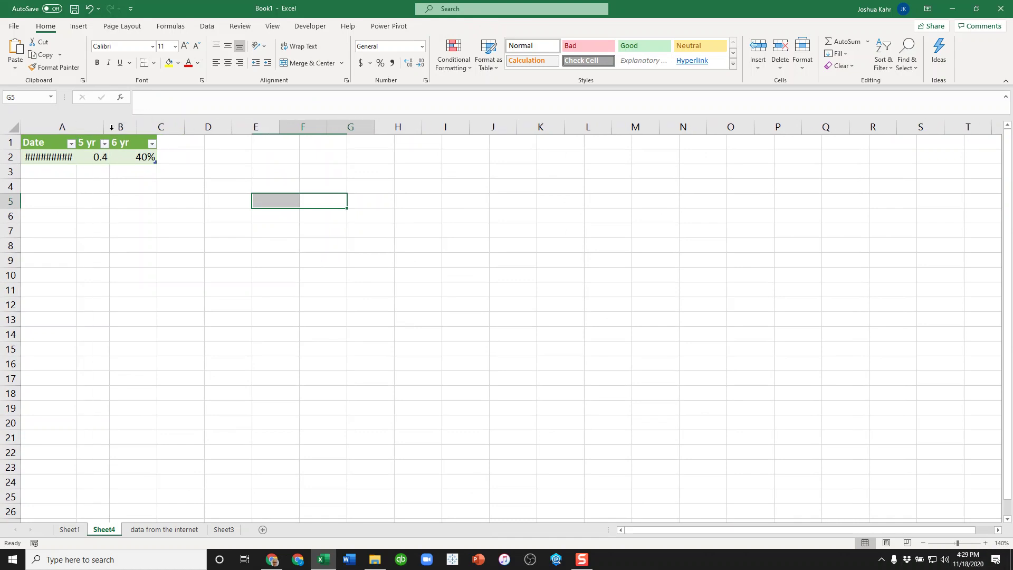
- Divide the C2 formula by 100 and show it with two decimal places
left_click(161, 156)
left_click(210, 106)
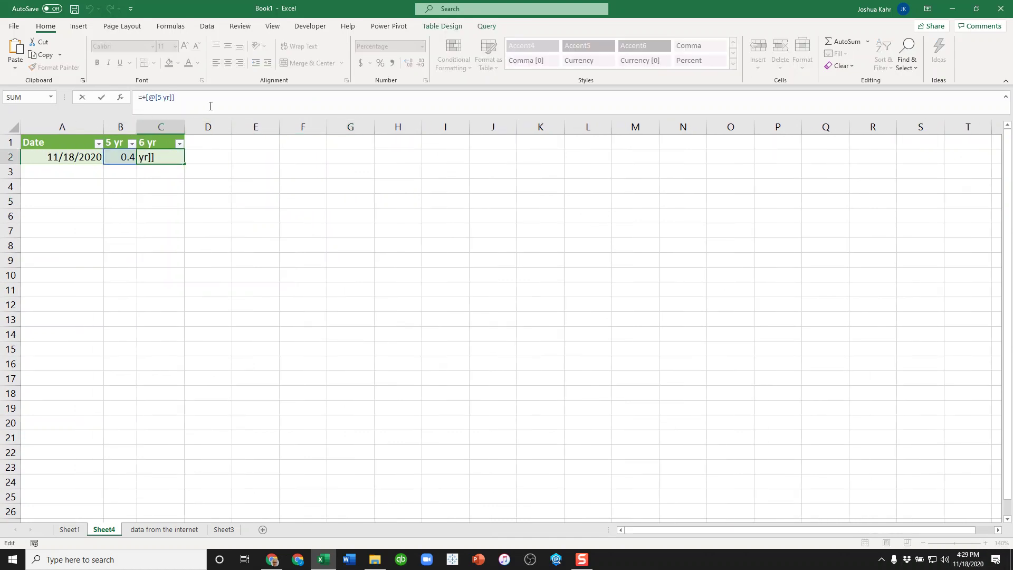
type("/100")
key("Return")
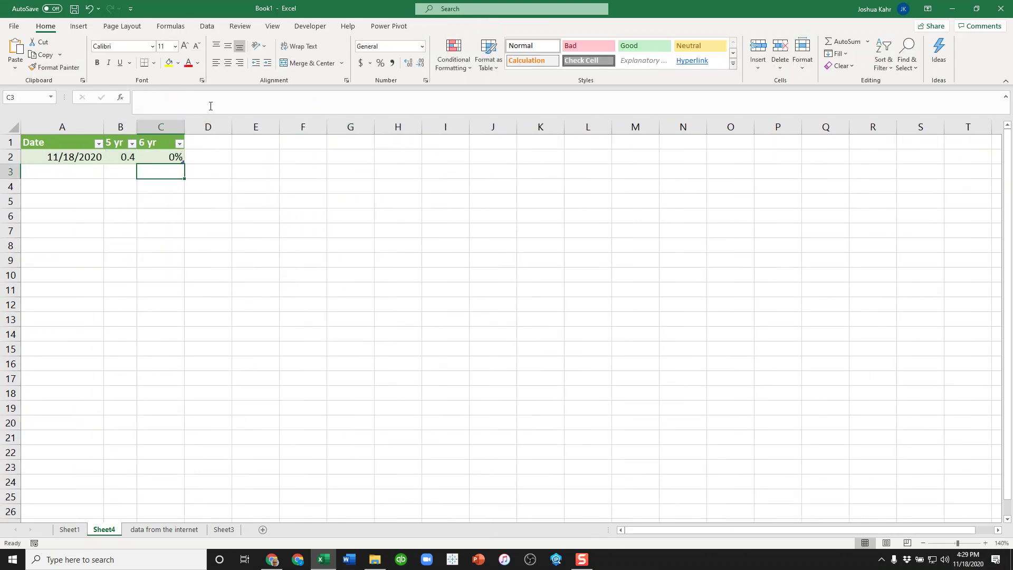
key("Up")
left_click(408, 63)
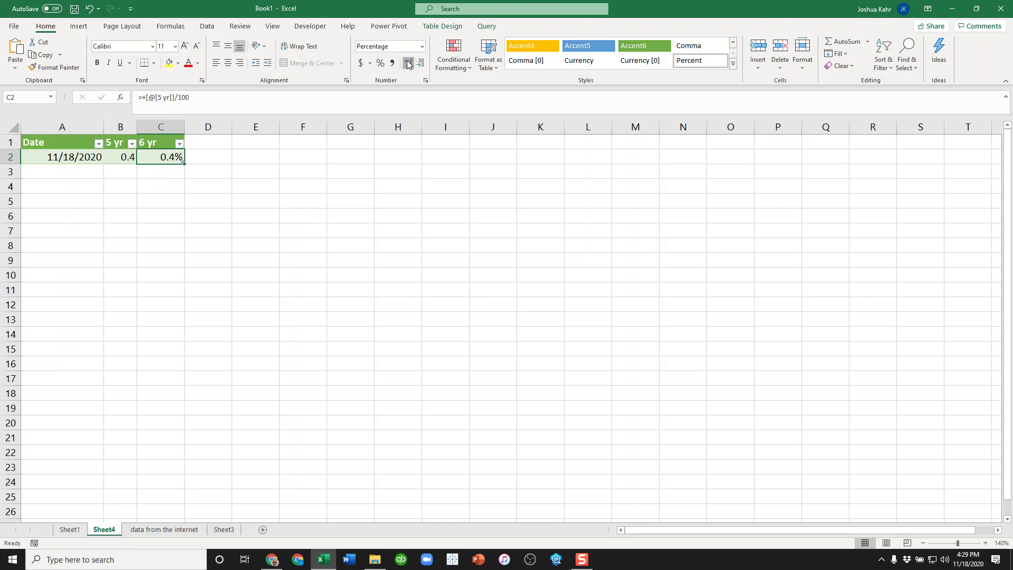
left_click(408, 63)
- Delete column C (6 yr) and cancel the trial formula in E2
left_click(163, 141)
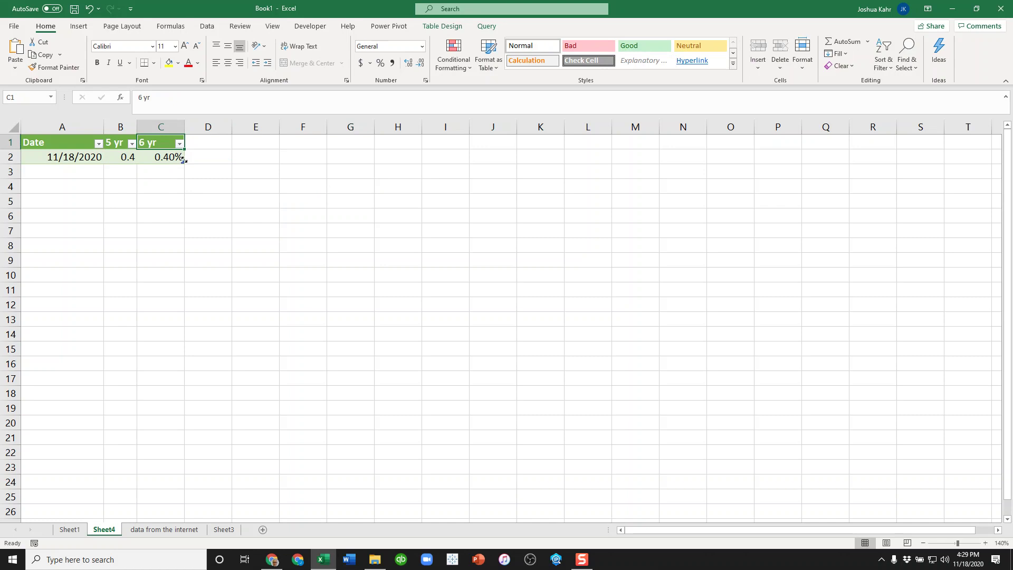
right_click(173, 127)
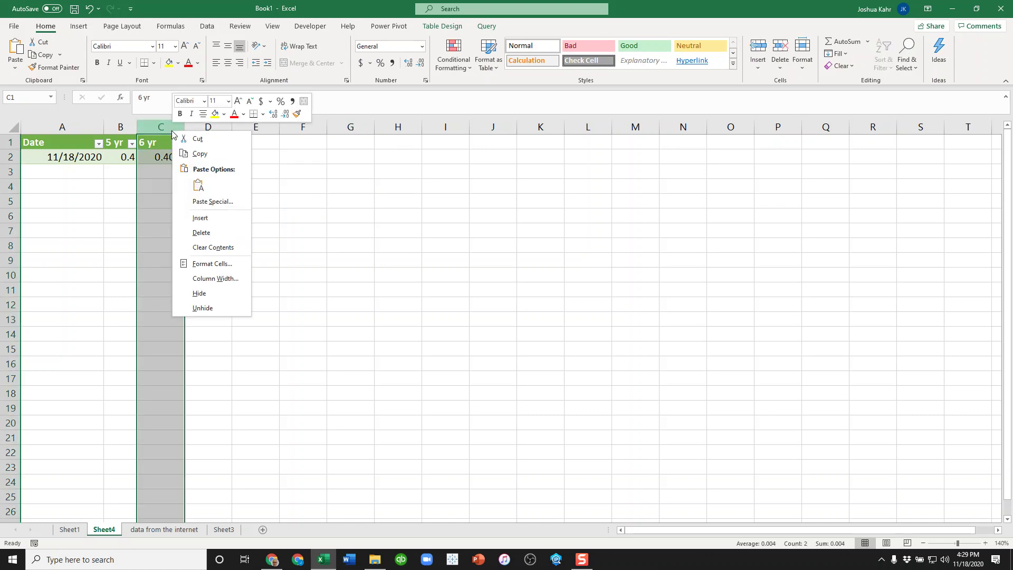
left_click(201, 233)
left_click(256, 158)
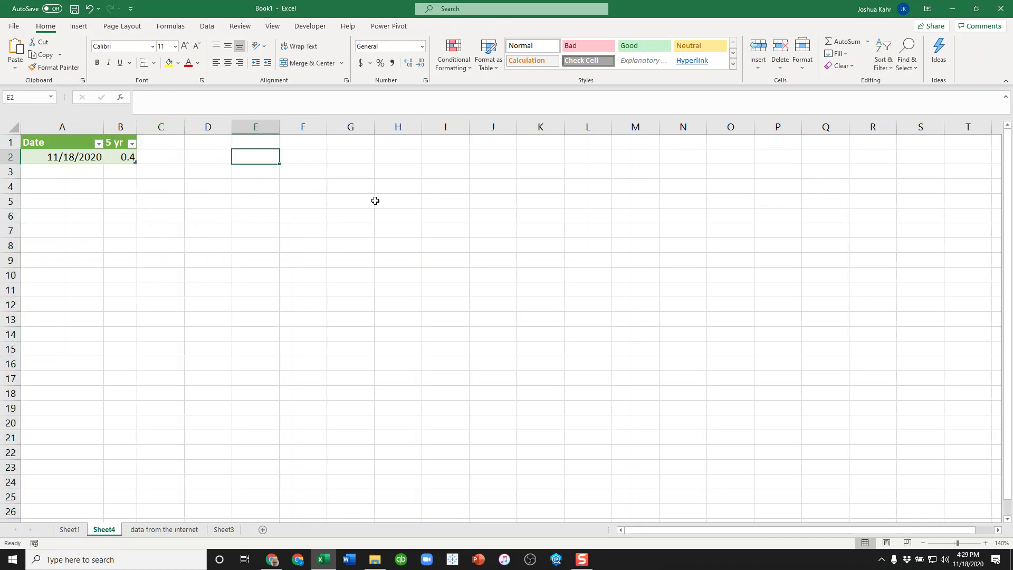
type("+")
key("Left")
key("Left")
key("Left")
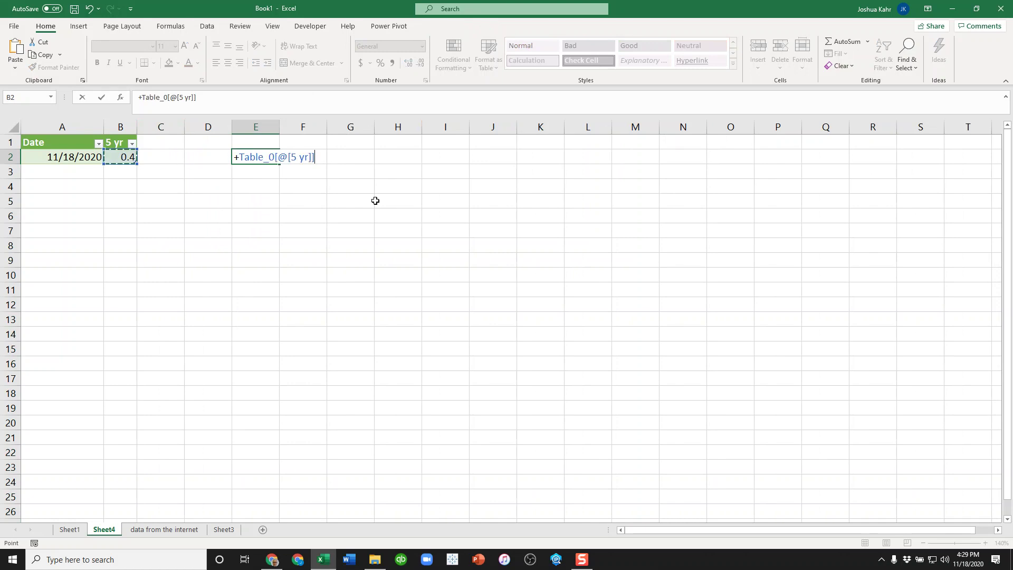
key("Escape")
- Set Sheet3 E4 to Sheet4's B2 yield divided by 100, shown as 0.40%
left_click(159, 529)
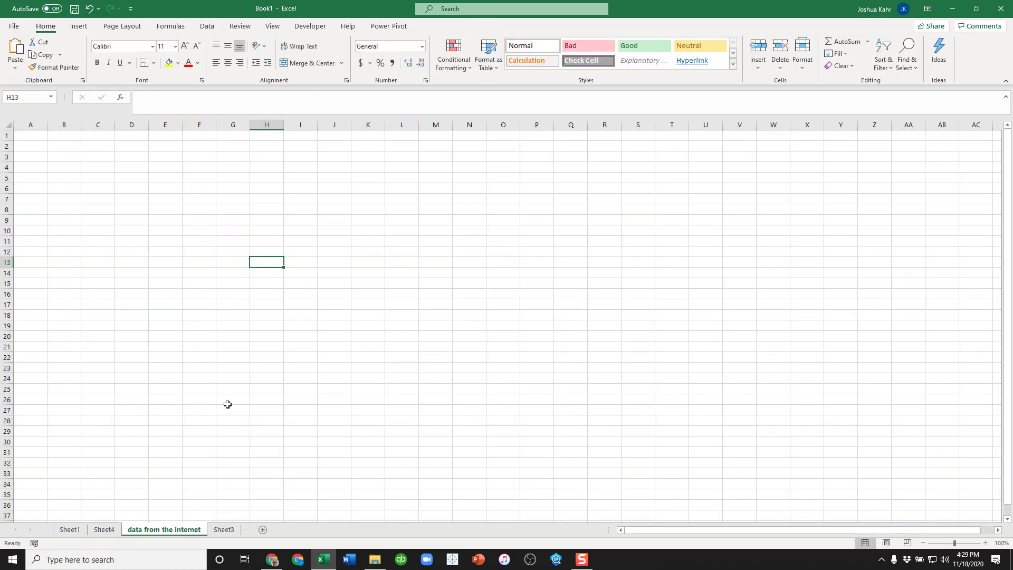
left_click(224, 530)
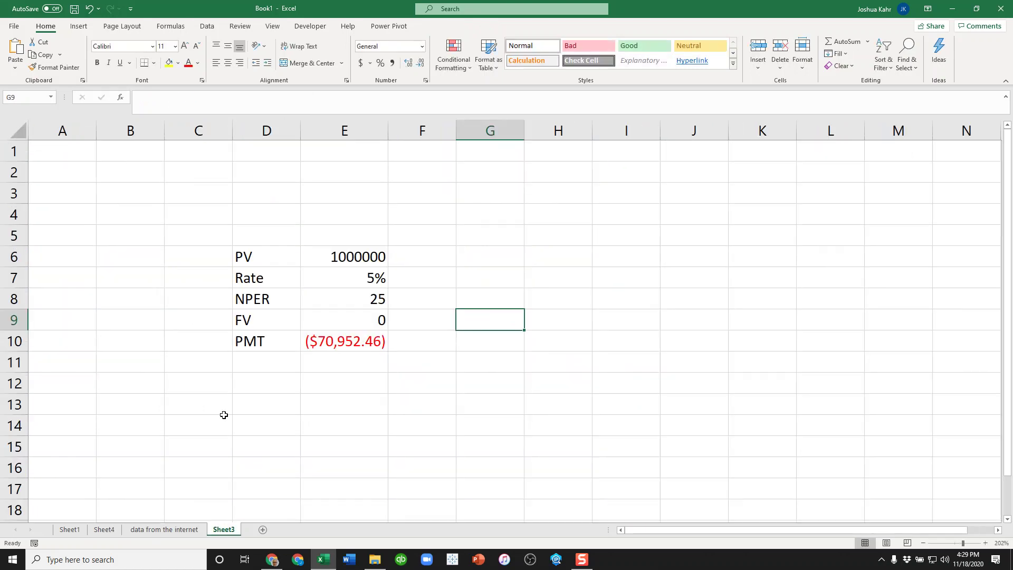
left_click(359, 223)
type("+")
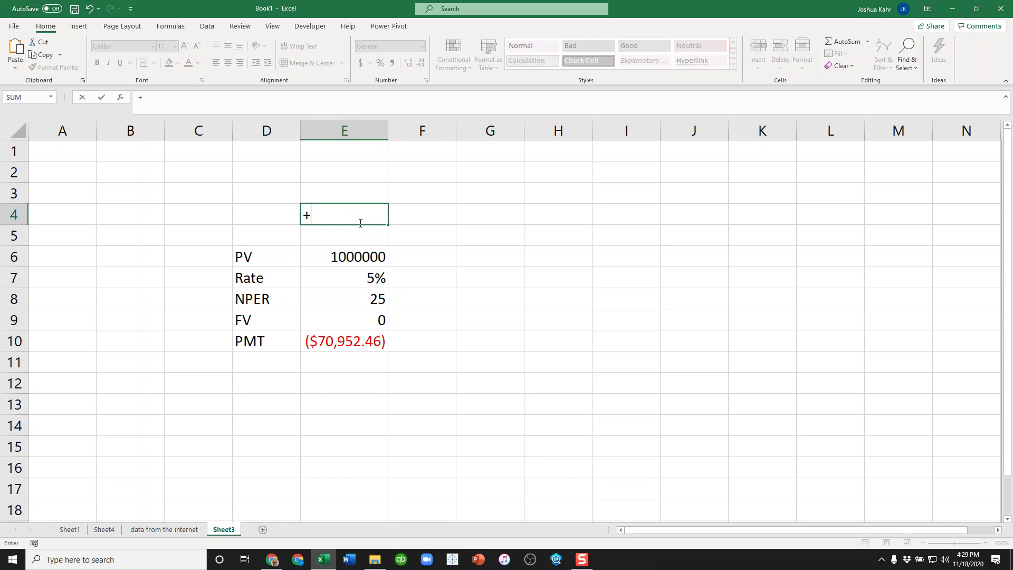
left_click(104, 530)
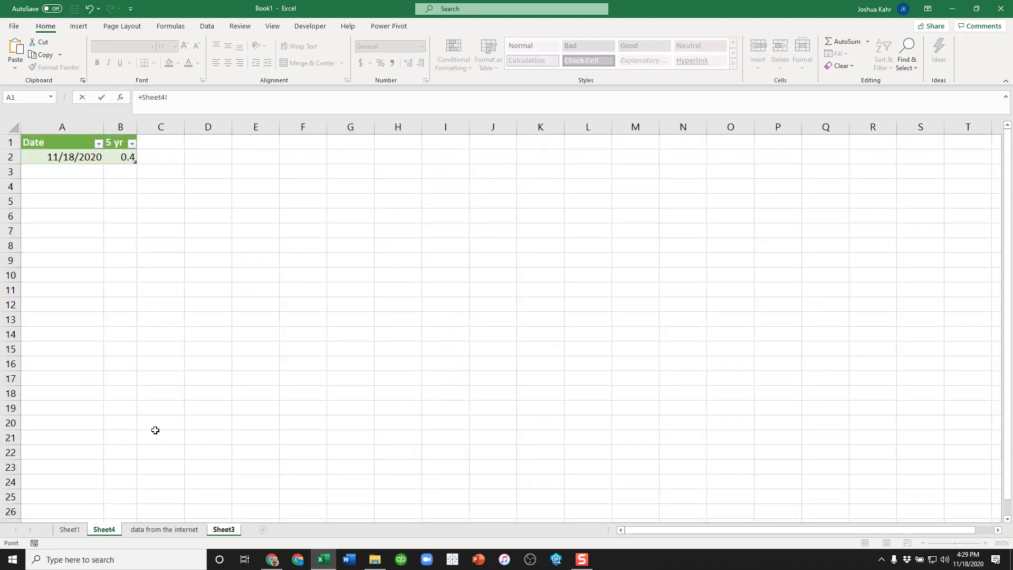
left_click(127, 159)
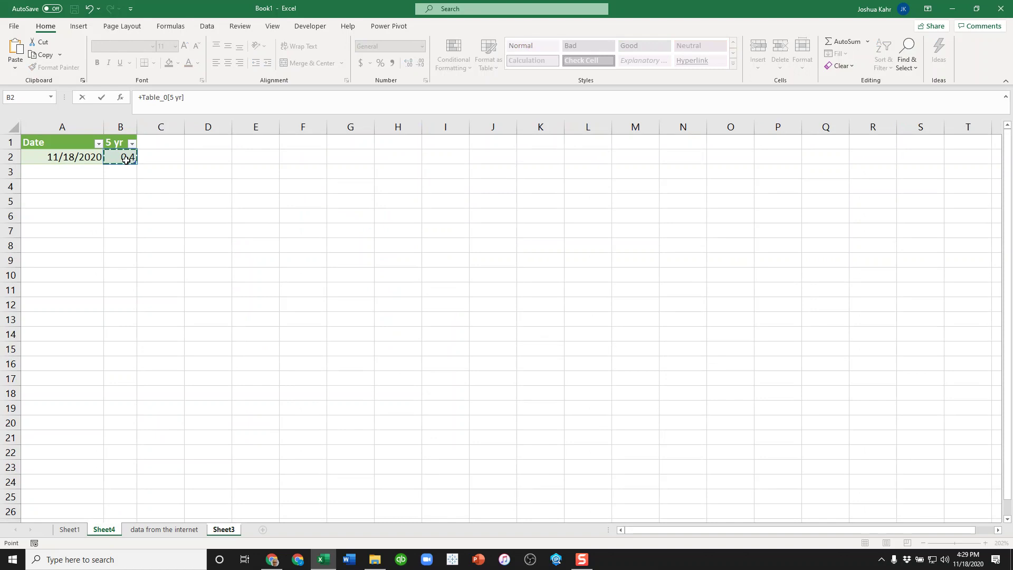
type("/100")
key("Return")
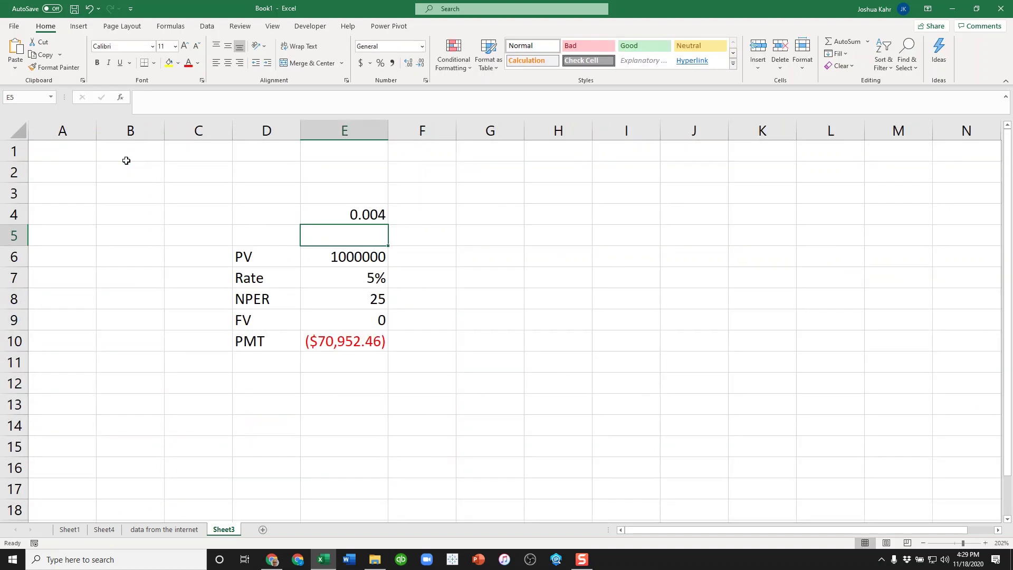
key("Up")
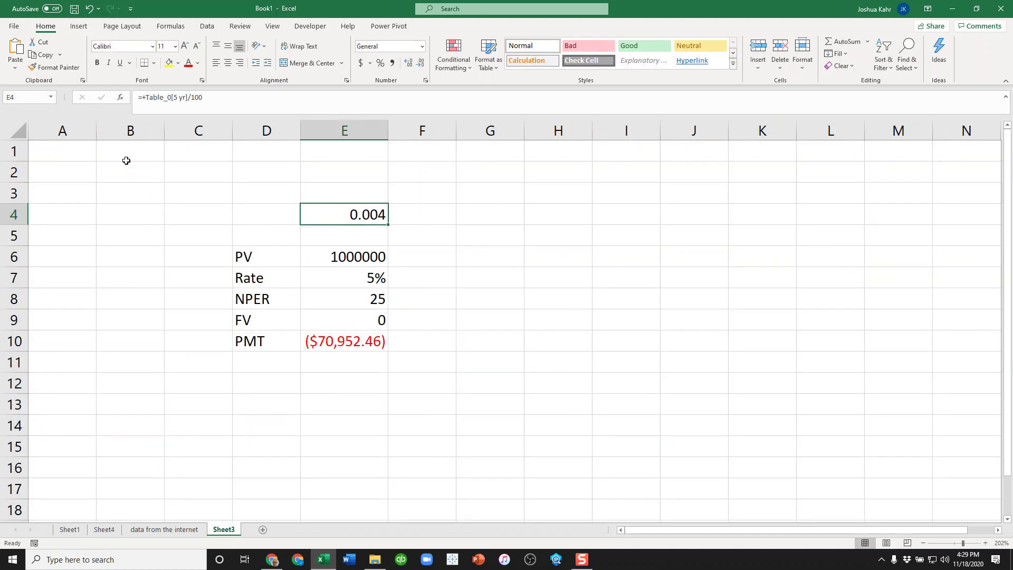
left_click(380, 63)
left_click(408, 63)
left_click(408, 63)
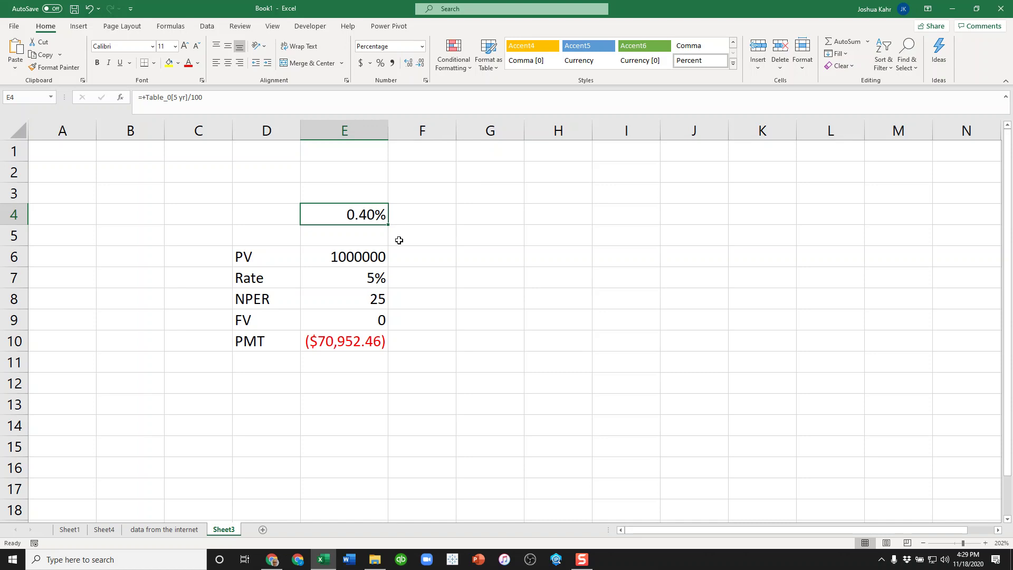
- Link the Rate cell E7 to E4 with a formula
left_click(373, 275)
type("=")
key("Up")
key("Up")
key("Up")
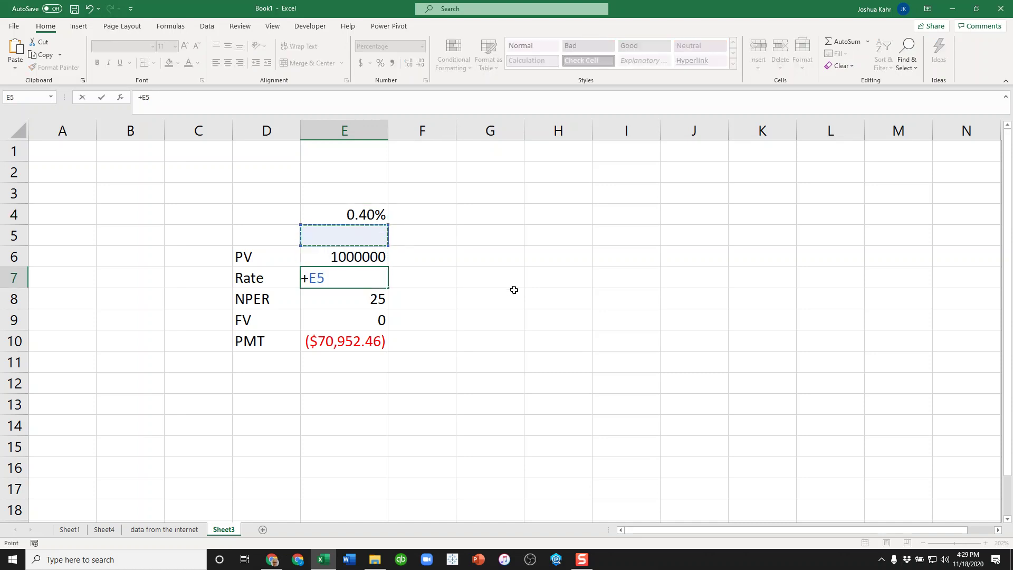
- Confirm the =E4 link in Rate cell E7 and add two decimal places to the rate
key("Return")
key("Up")
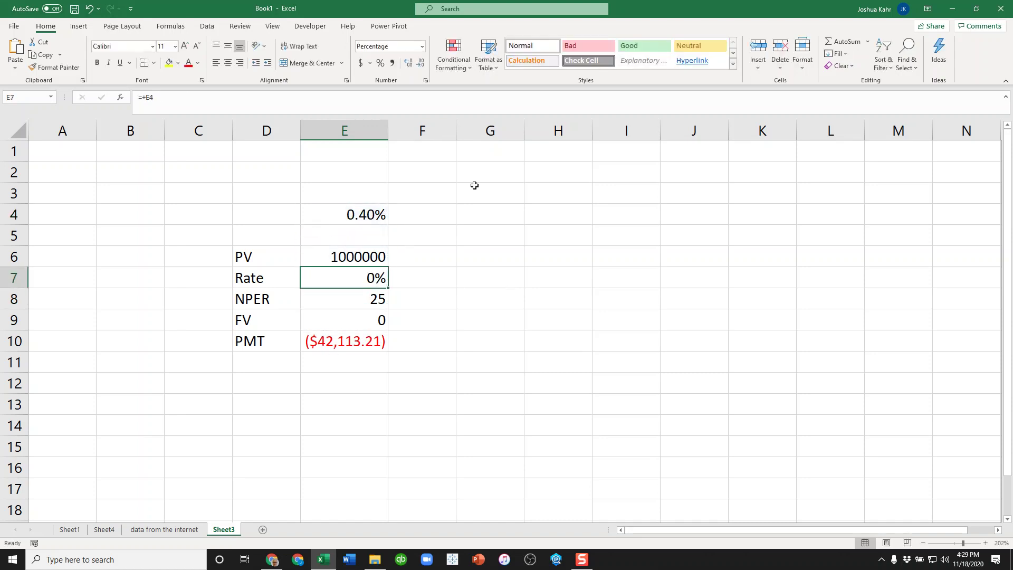
left_click(410, 62)
left_click(410, 63)
left_click(453, 249)
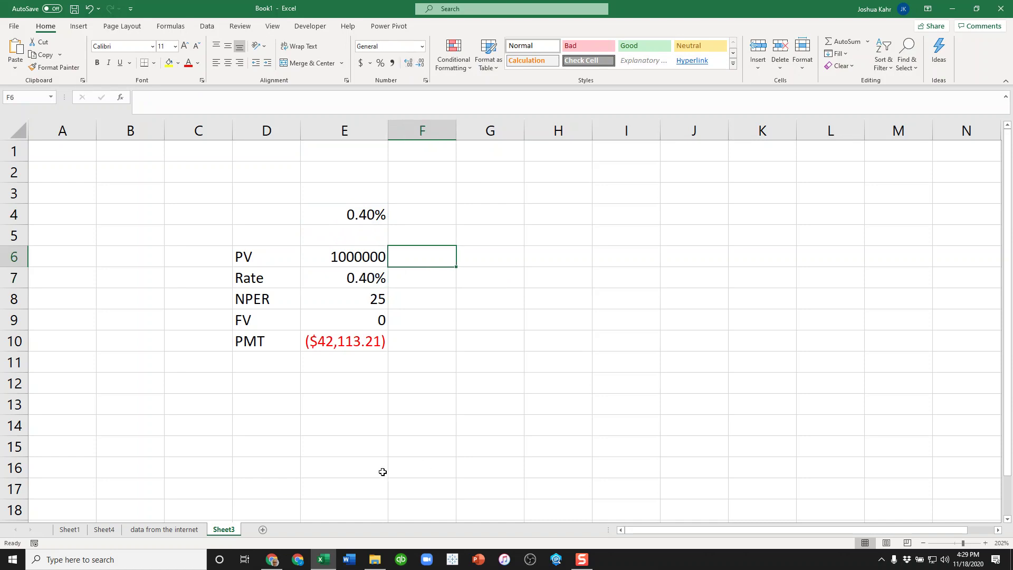
- Delete the empty 'data from the internet' sheet
right_click(156, 533)
left_click(186, 403)
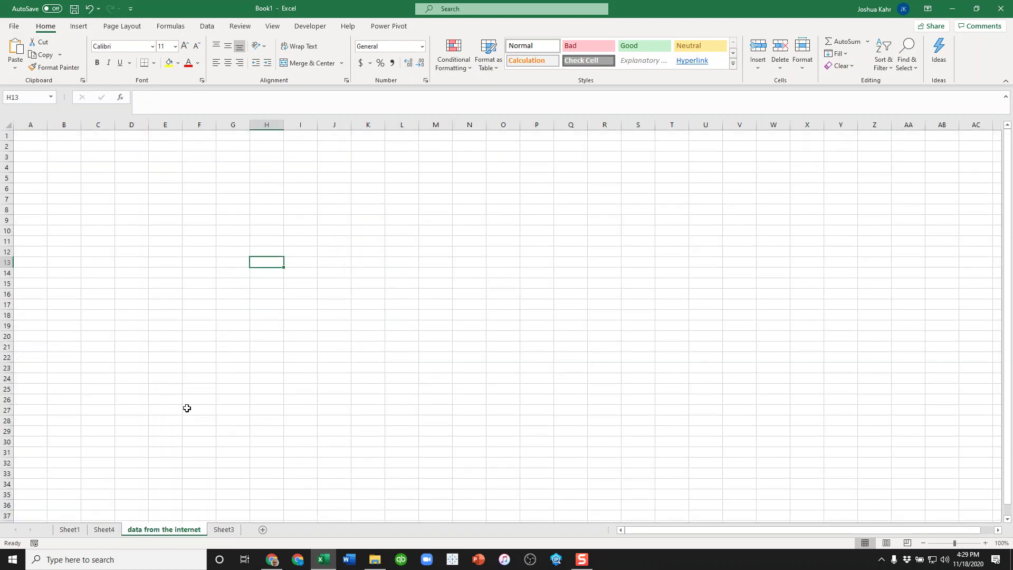
left_click(373, 401)
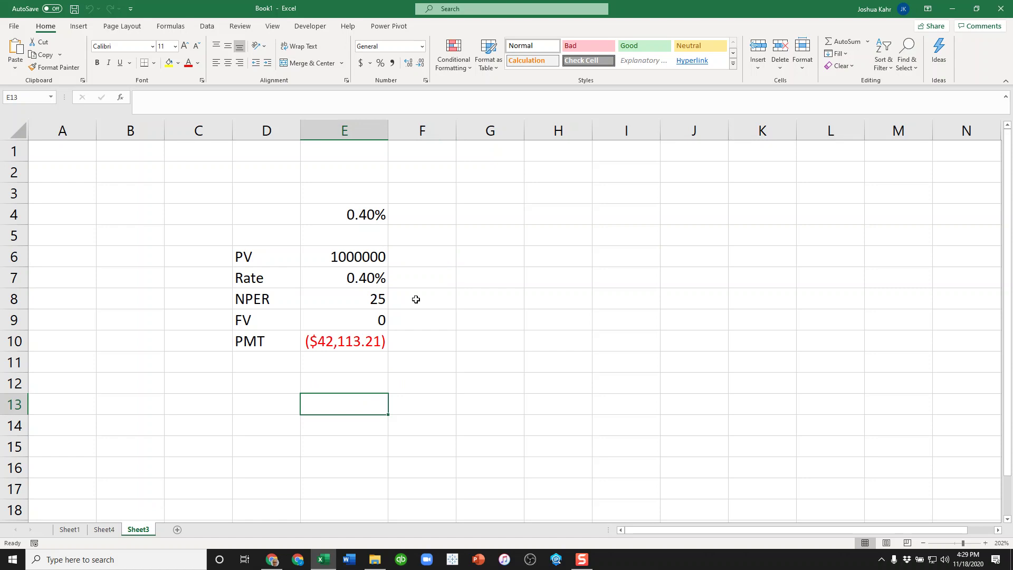
- Check the Rate cell's formula, then view Sheet4's 5 yr yield in B2
left_click(385, 284)
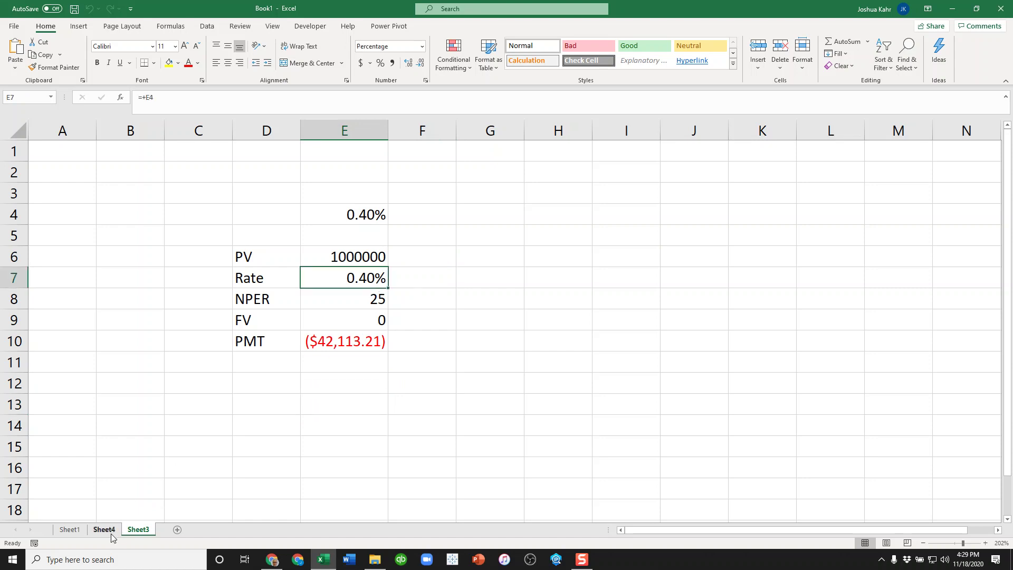
left_click(69, 529)
left_click(104, 530)
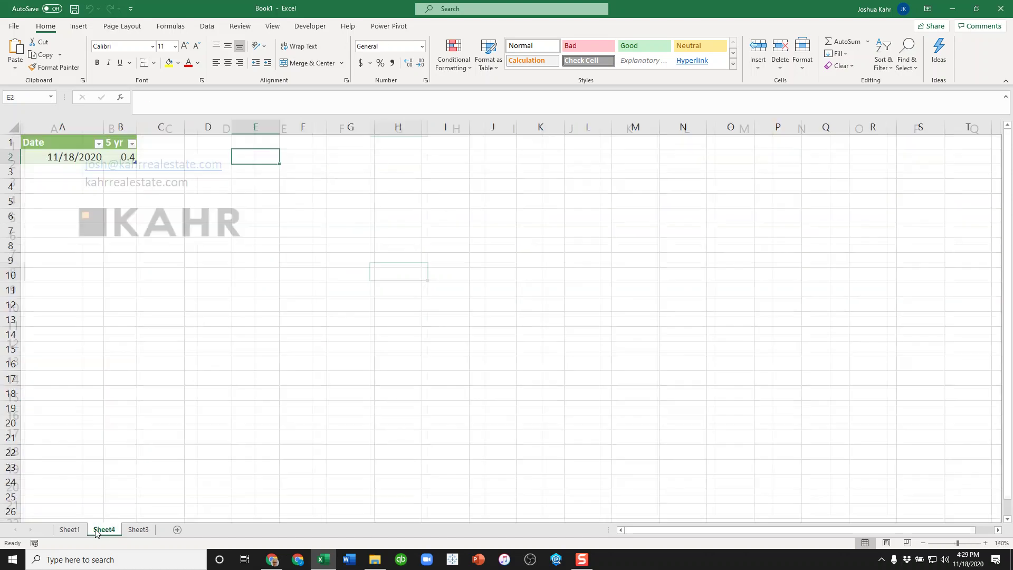
key("Left")
key("Left")
key("Left")
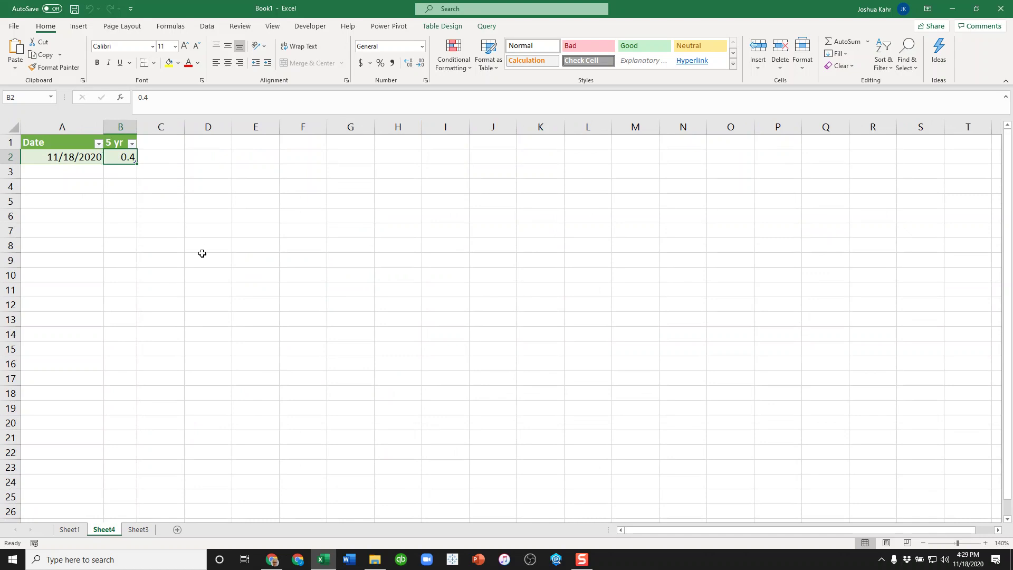
- Review E4's Treasury yield formula =+Table_0[5 yr]/100 on Sheet3
left_click(138, 529)
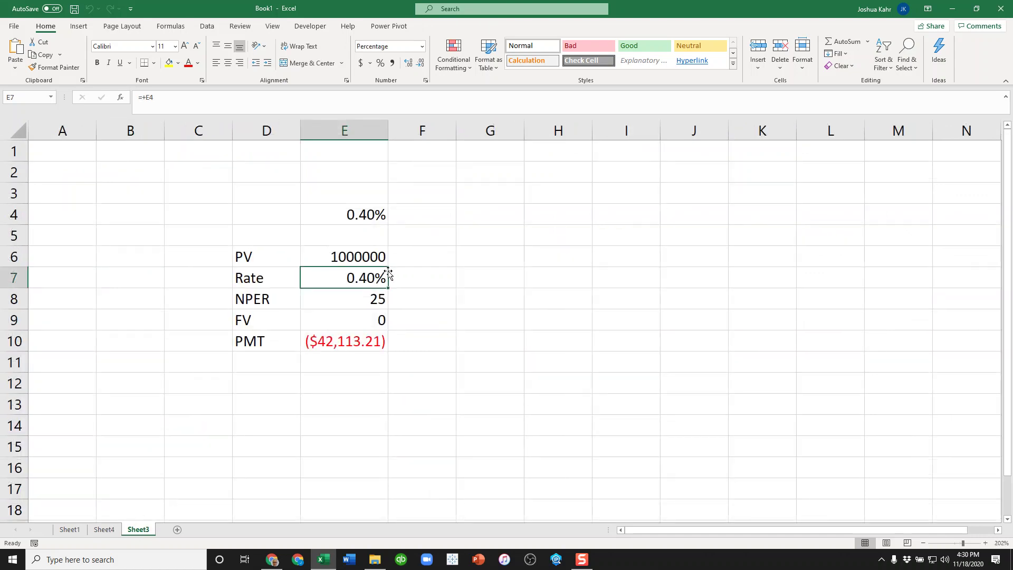
key("Up")
key("Up")
key("Up")
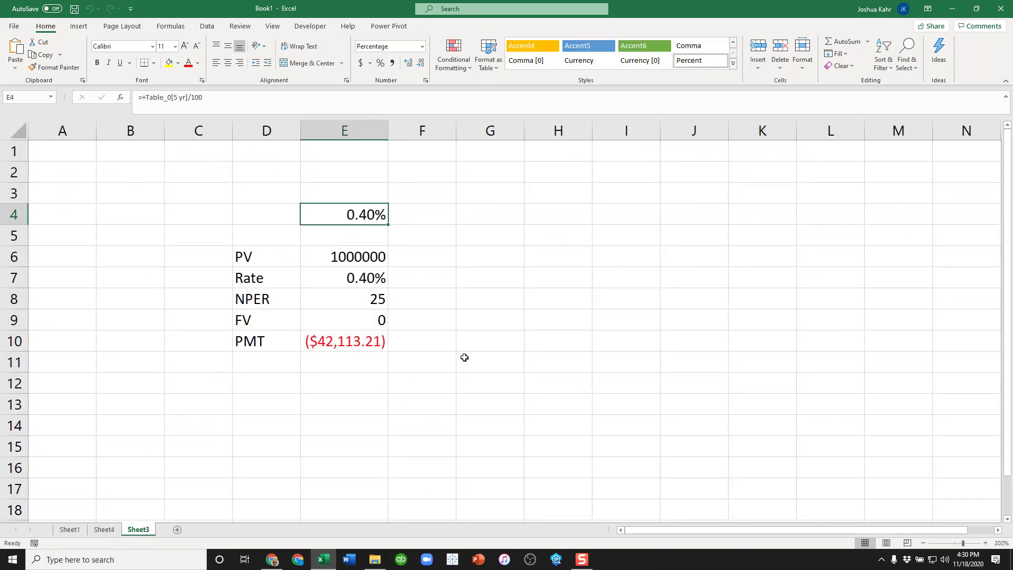
key("F2")
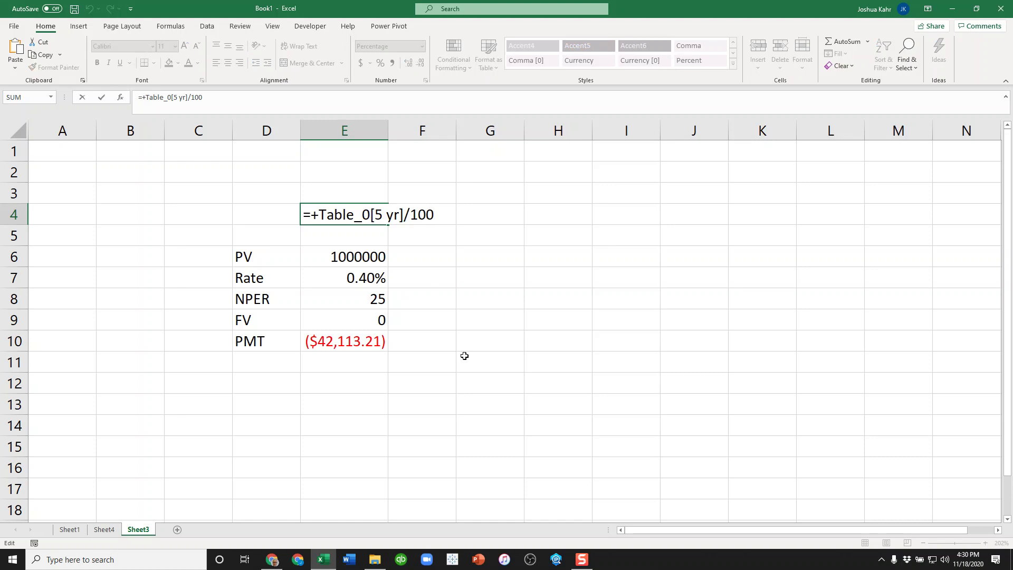
key("Return")
- Enter =+E4 in Rate cell E7 so it shows the 0.40% yield
key("Down")
key("Down")
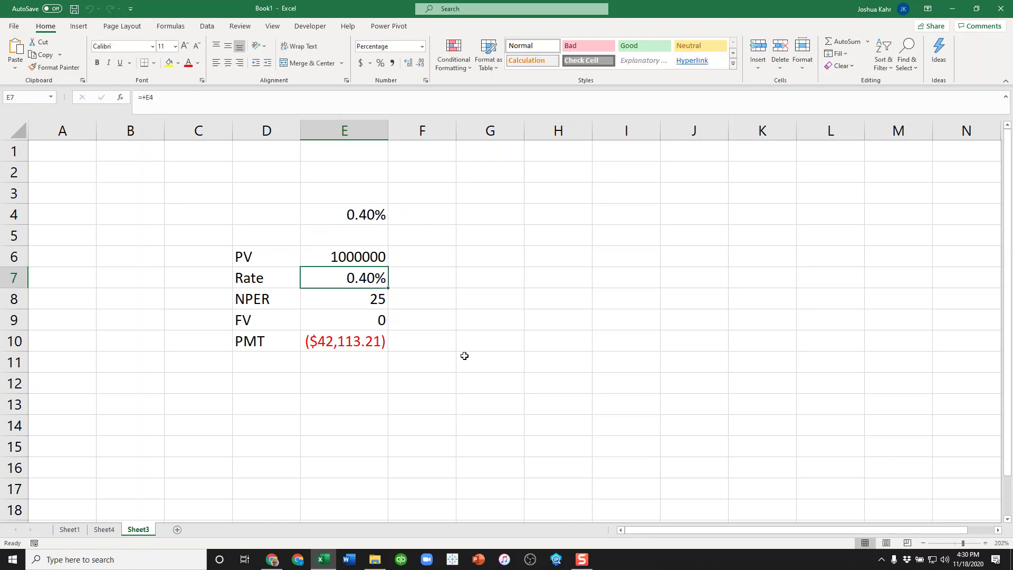
type("=+E4")
key("Return")
key("Down")
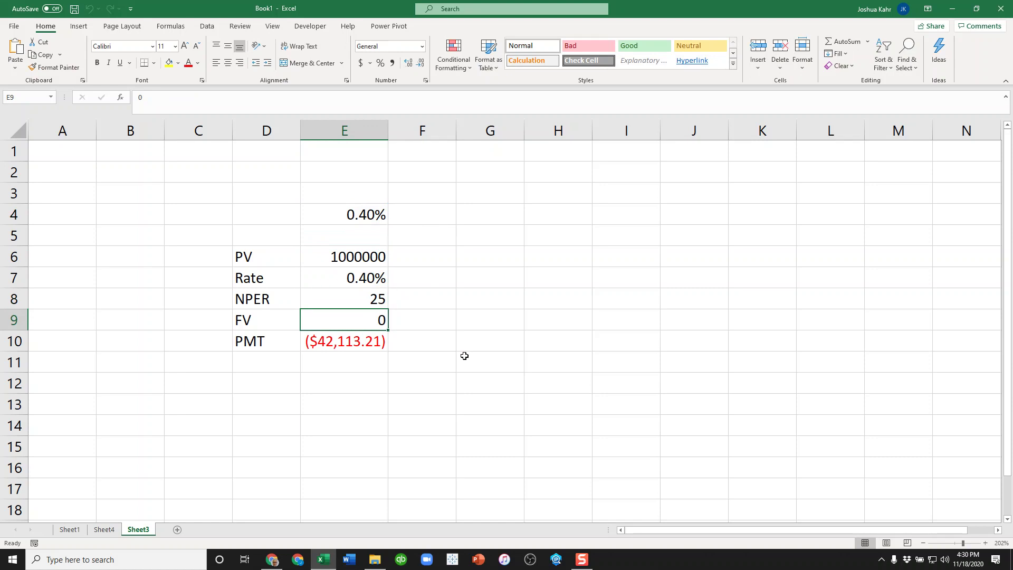
left_click(377, 286)
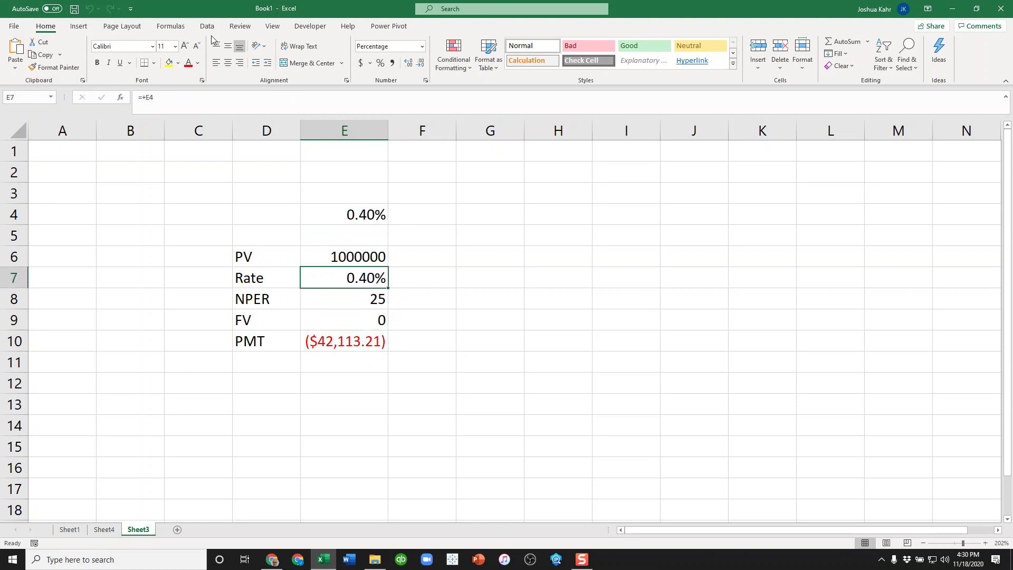
left_click(10, 29)
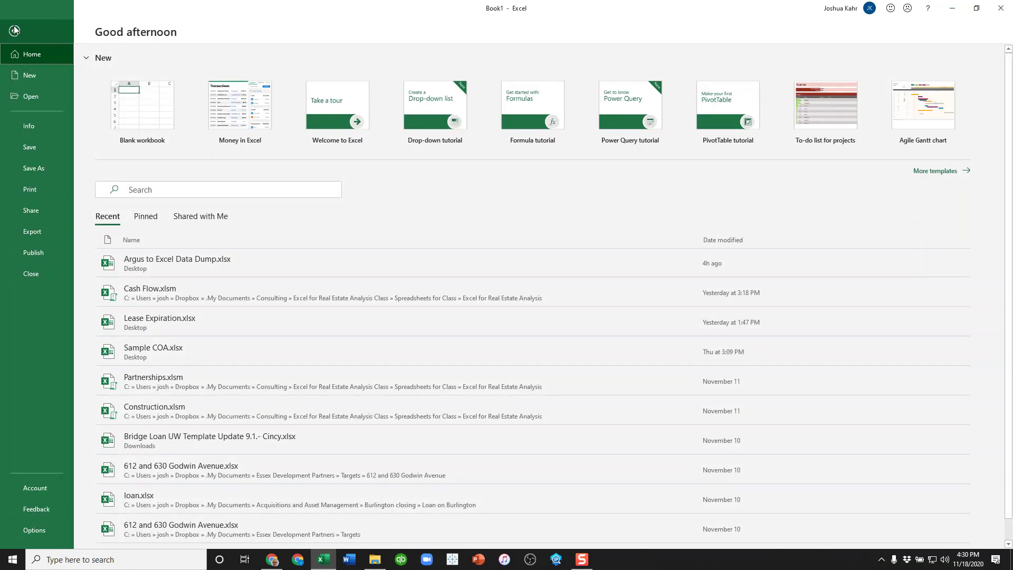
left_click(15, 29)
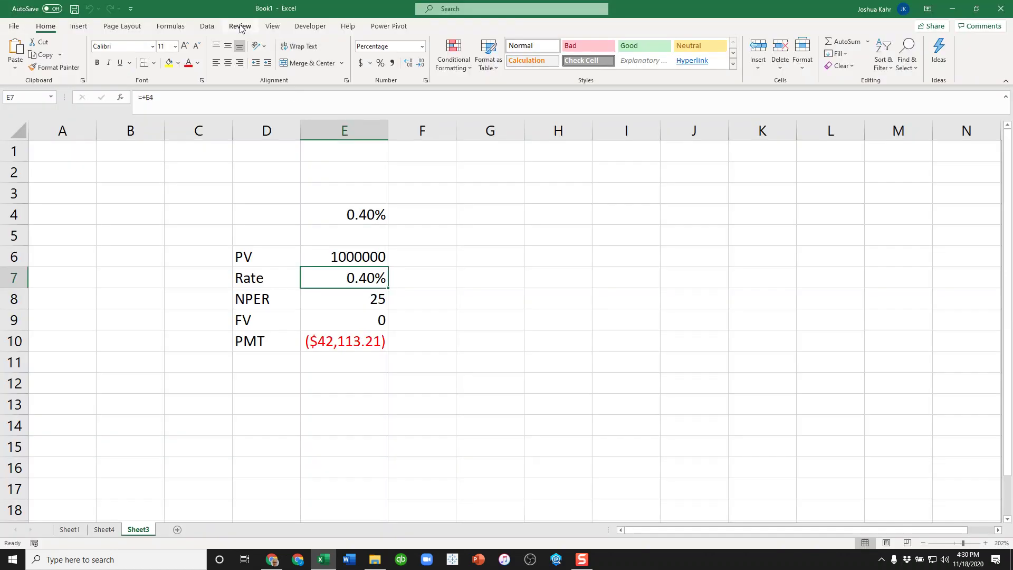
- Show the Queries & Connections pane from the Data tab, listing Table 0 with 1 row loaded
left_click(207, 28)
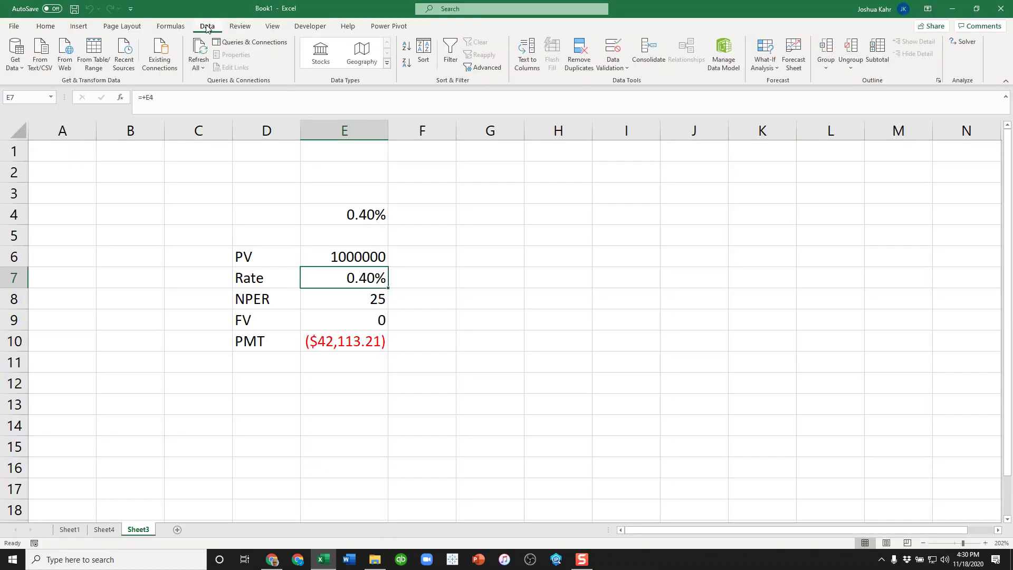
left_click(236, 43)
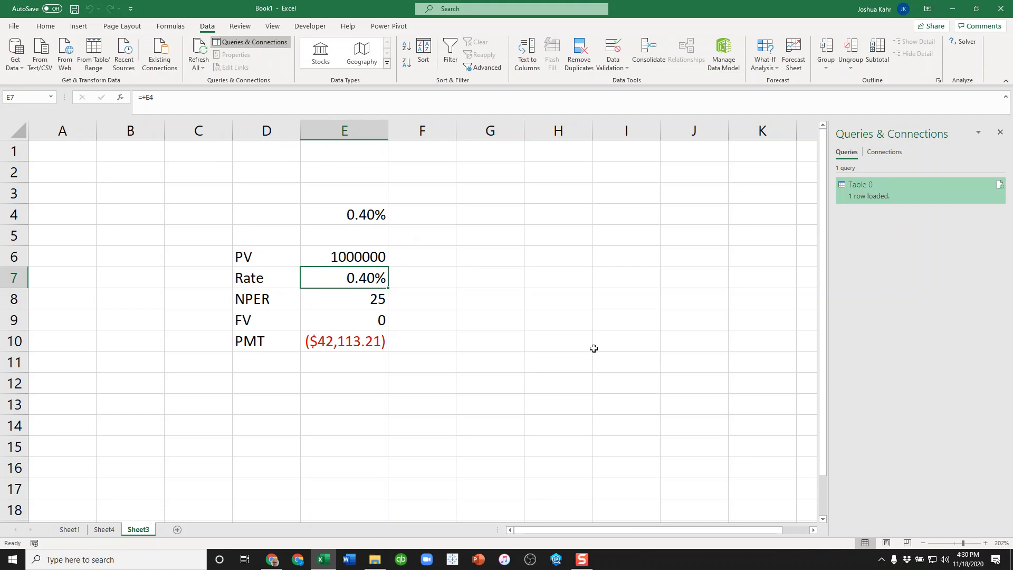
mouse_move(876, 193)
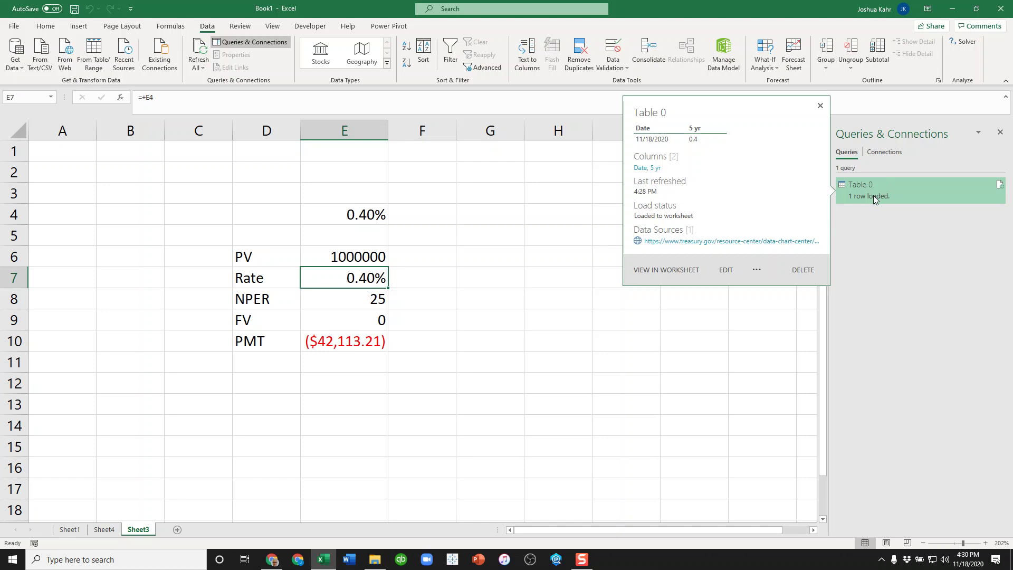
- Refresh Table 0 and all connections, then open its treasury.gov source page in Chrome
left_click(999, 188)
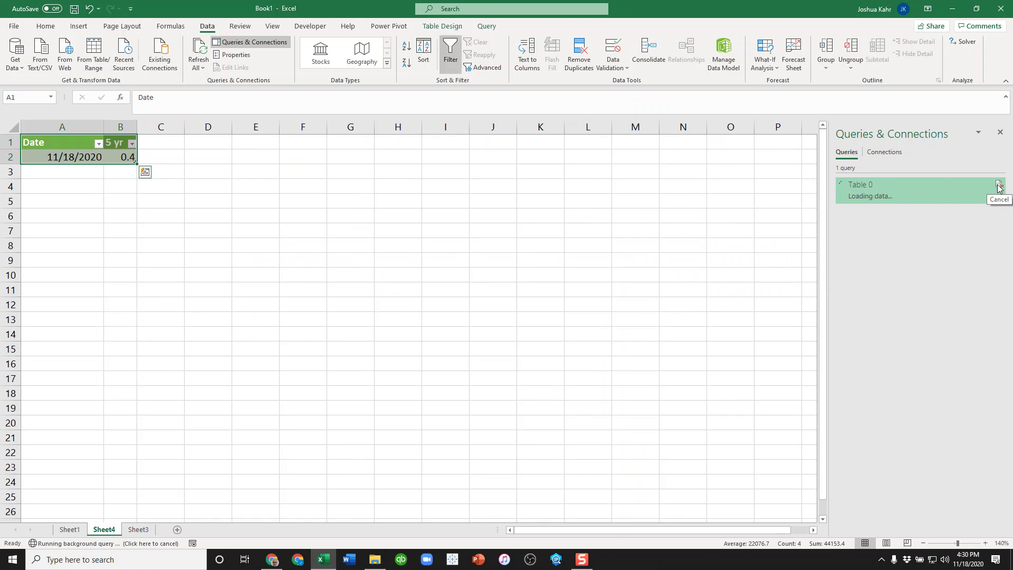
left_click(199, 64)
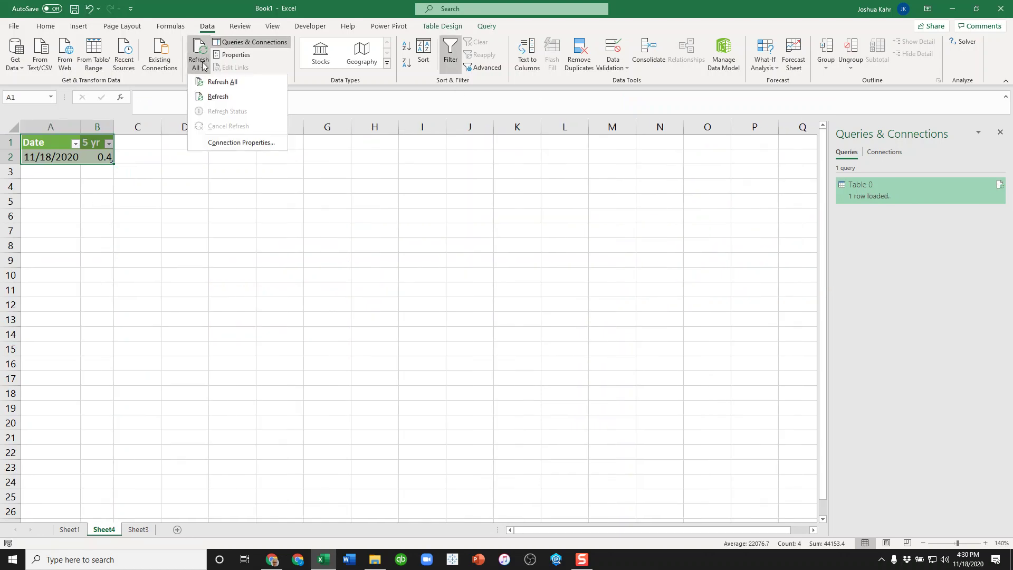
left_click(212, 85)
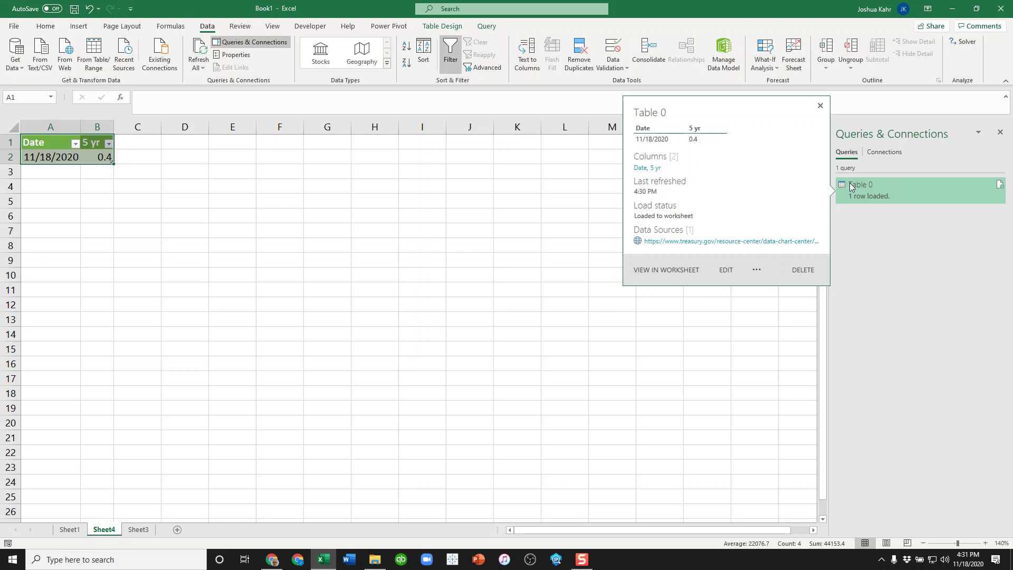
left_click(778, 240)
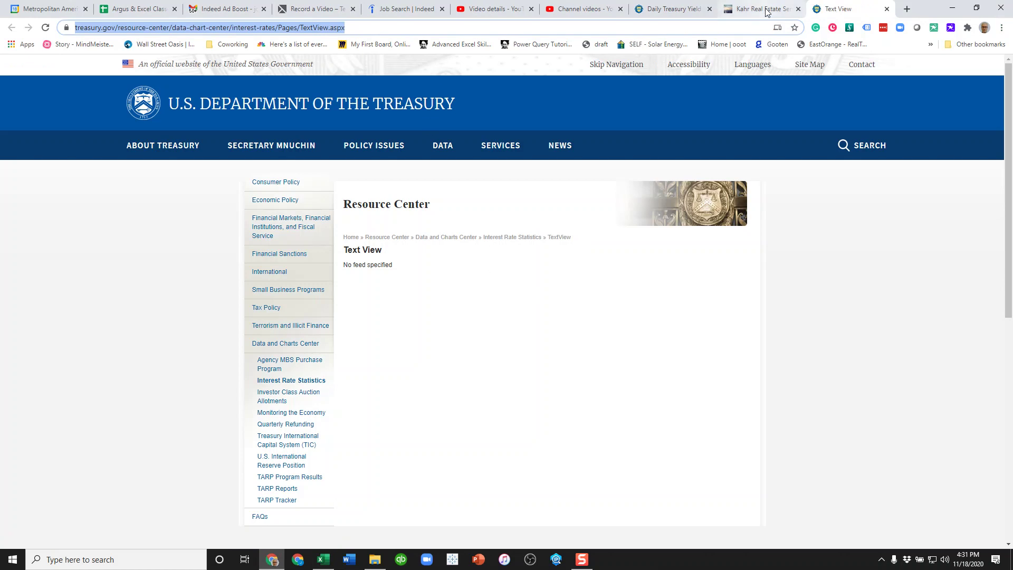
- Locate the 11/18/20 5 Yr yield of 0.40 on the Treasury page, then go back to Excel
left_click(669, 9)
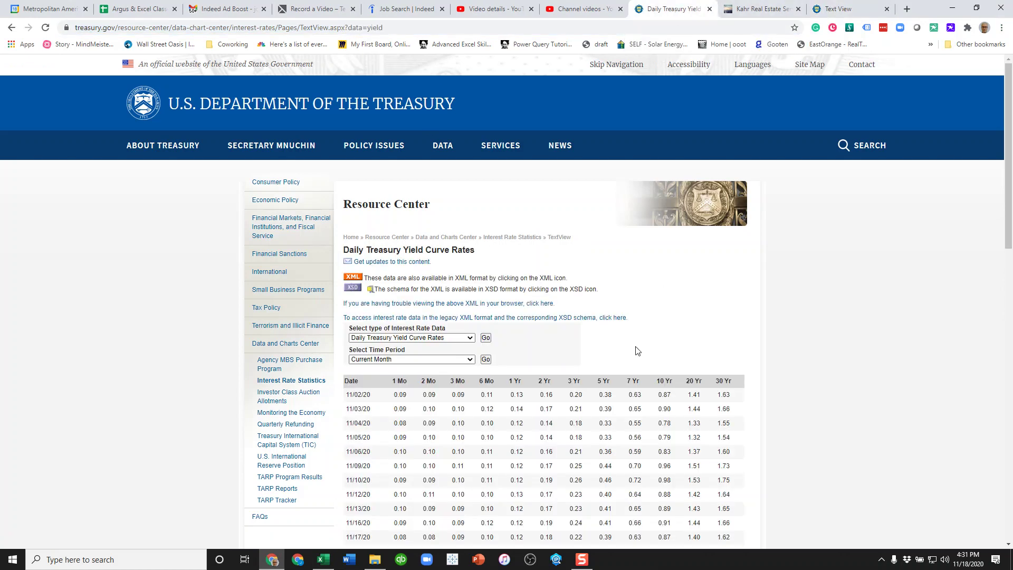
scroll(628, 334, "down", 1)
scroll(628, 334, "down", 3)
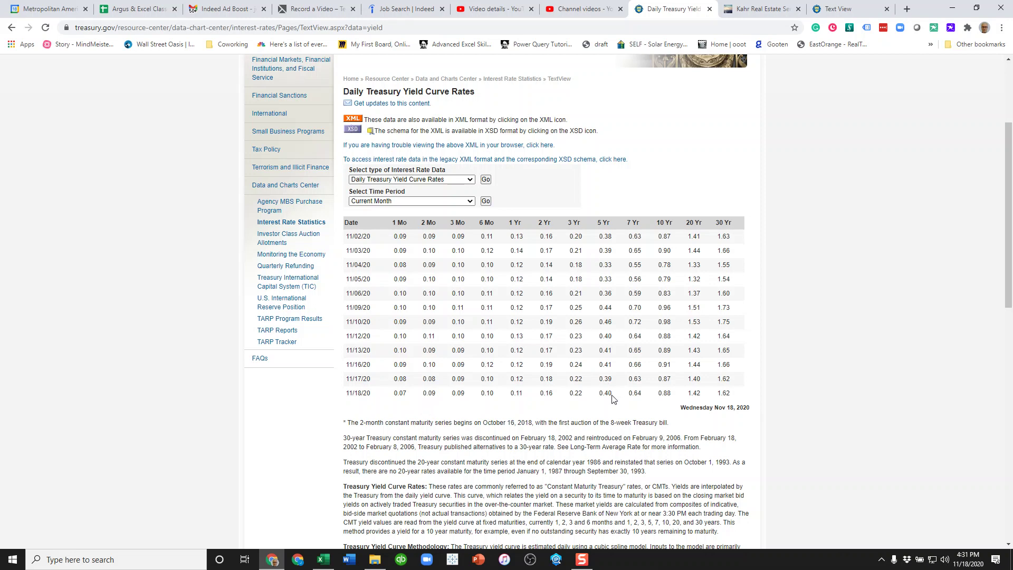
left_click_drag(614, 397, 601, 395)
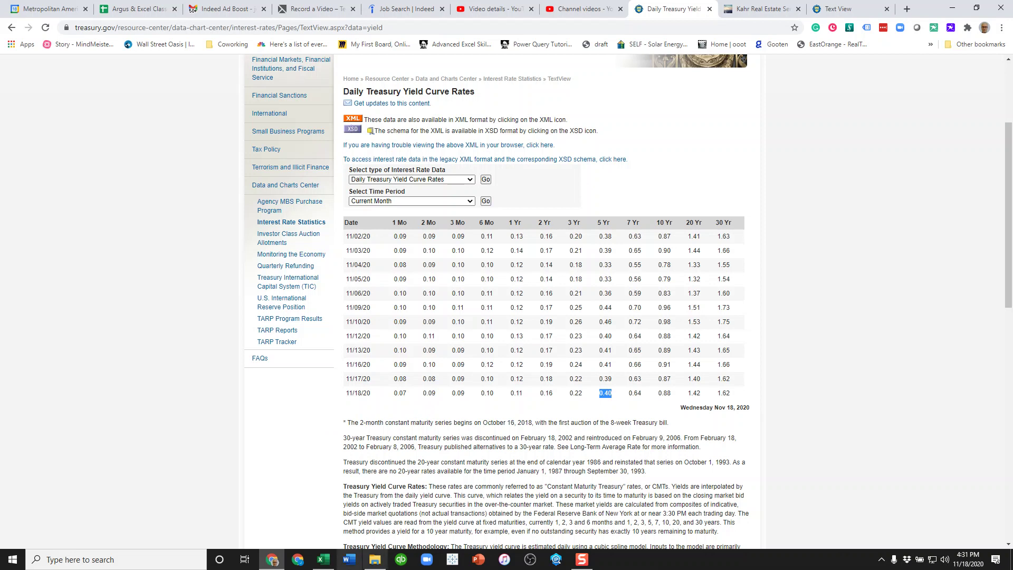
left_click(324, 560)
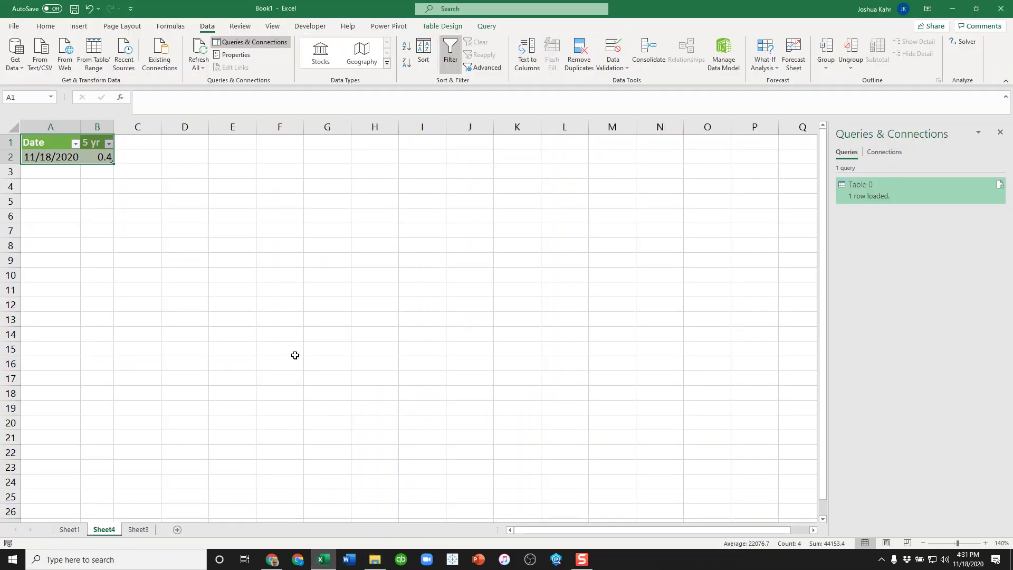
- Refresh the Table 0 query from Sheet4 and edit it in the Power Query Editor
left_click(147, 533)
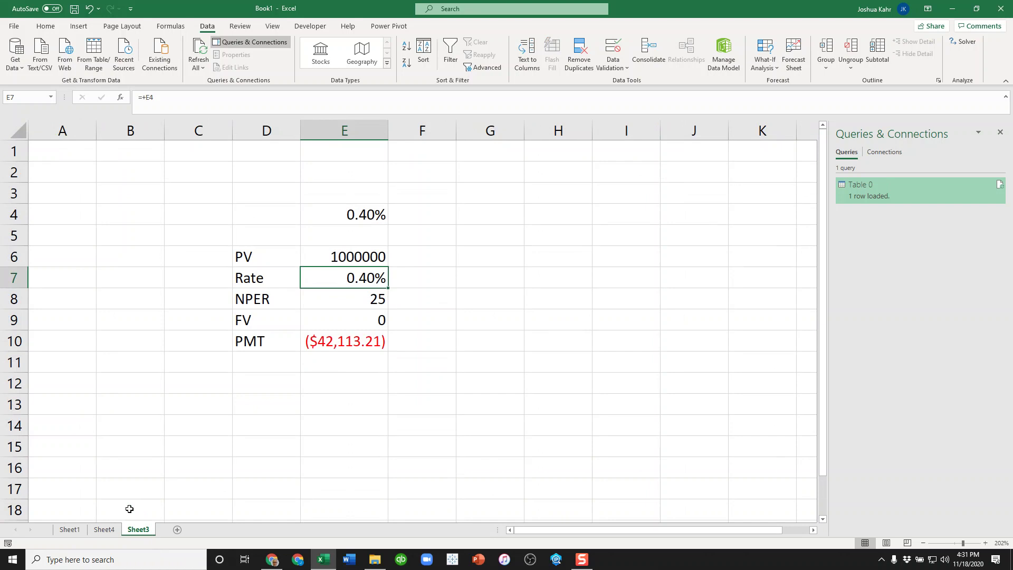
left_click(104, 530)
left_click(876, 188)
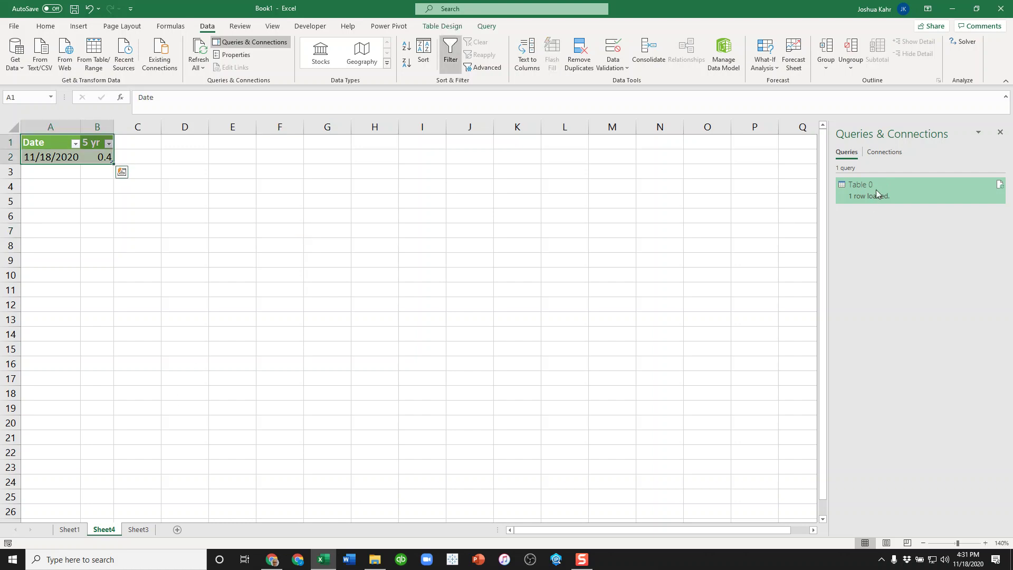
right_click(876, 188)
left_click(994, 185)
mouse_move(882, 187)
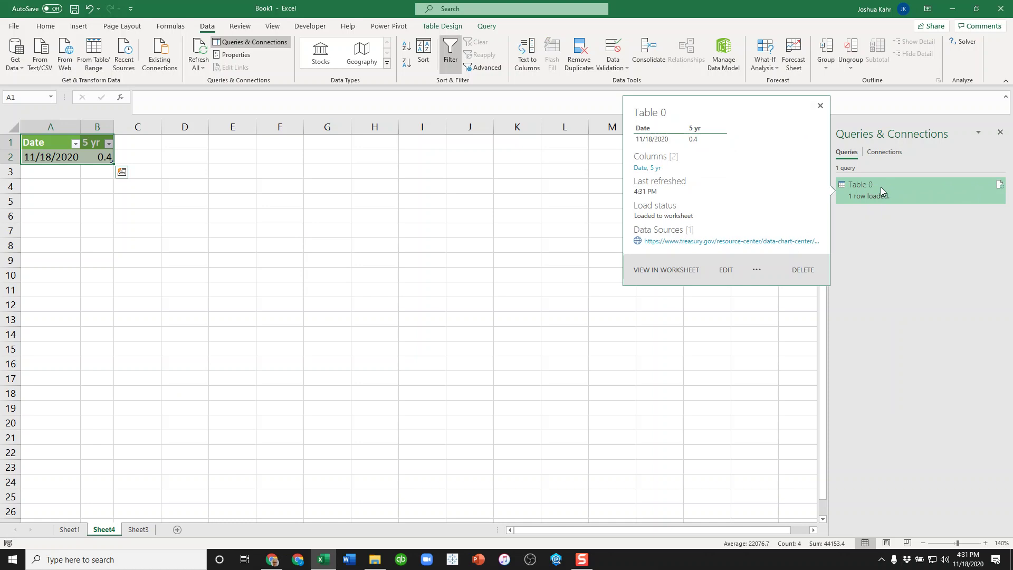
left_click(726, 270)
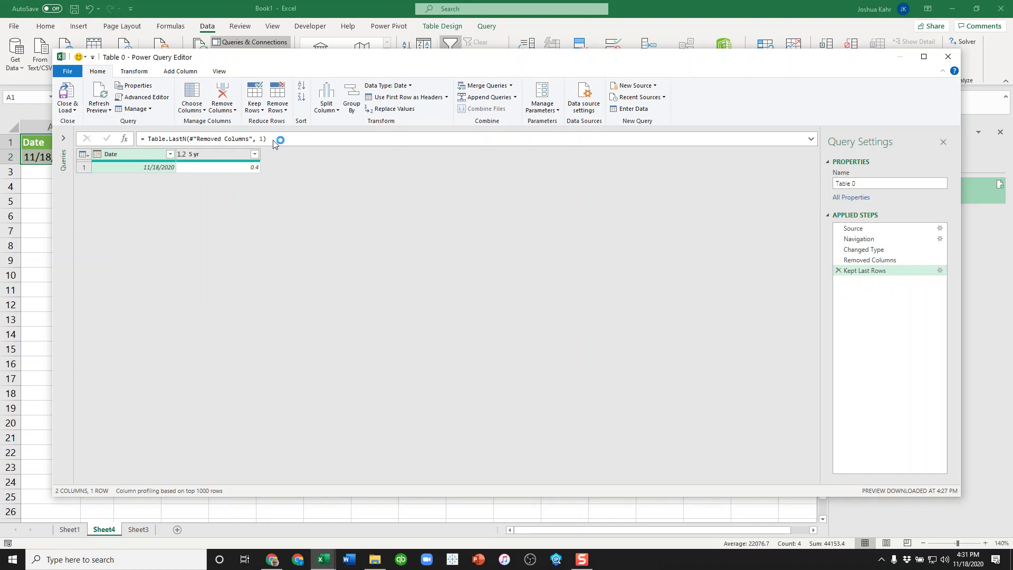
- Highlight the Table.LastN(#"Removed Columns", 1) step formula, then close the Power Query Editor
left_click_drag(273, 140, 147, 139)
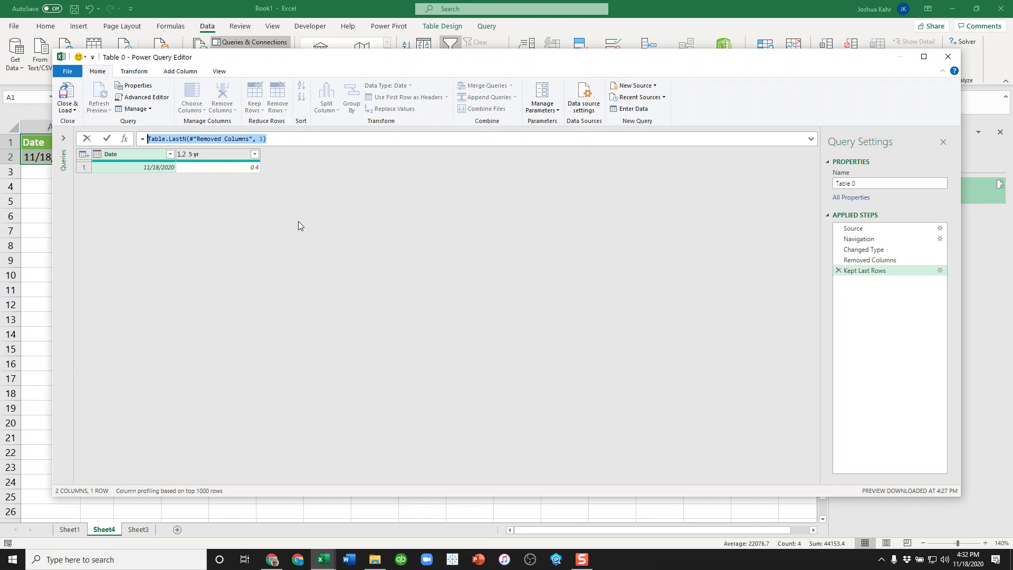
left_click(949, 56)
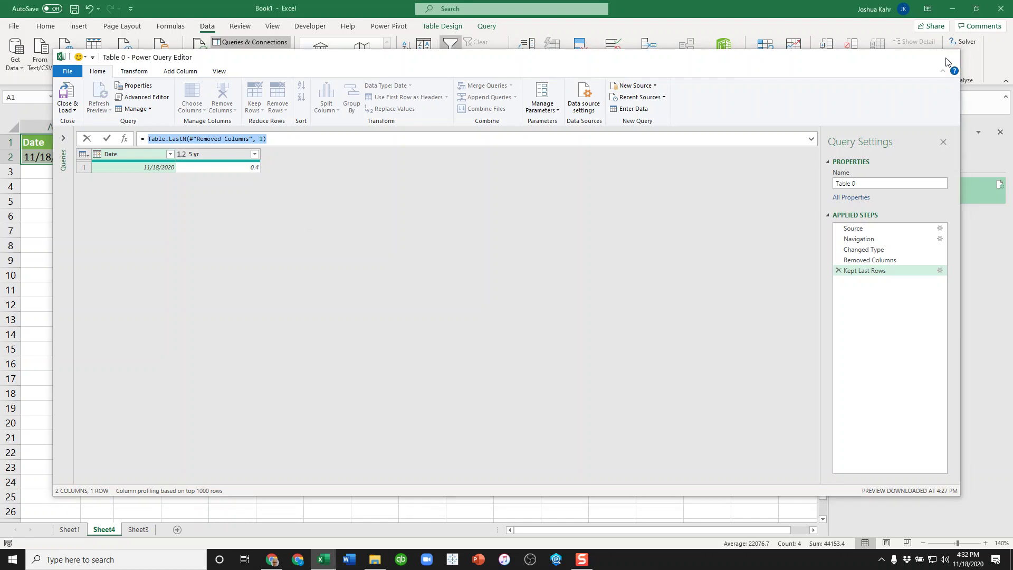
- Show Sheet1 with cell C9 selected and stop the recording
left_click(69, 531)
left_click(150, 283)
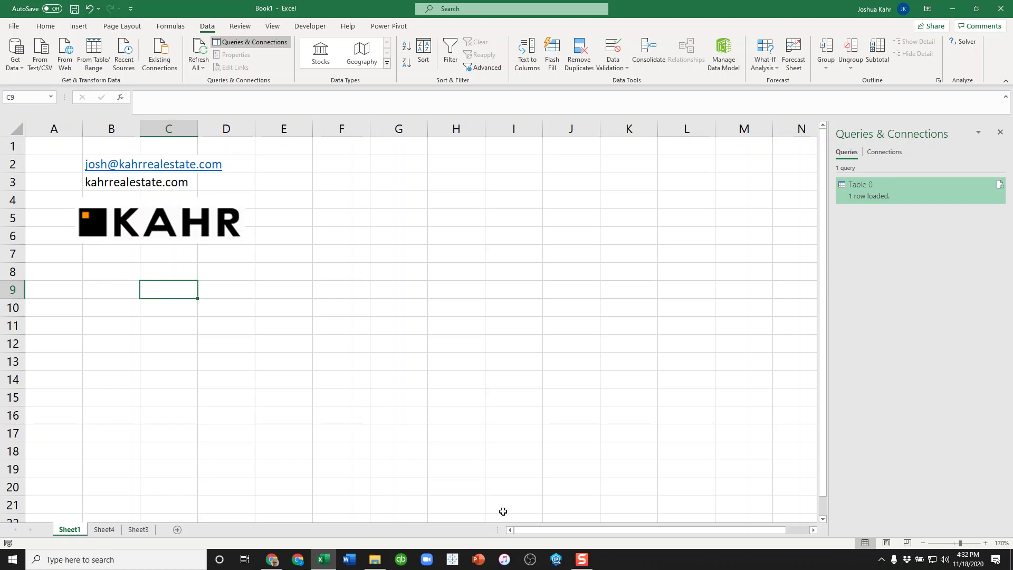
left_click(582, 559)
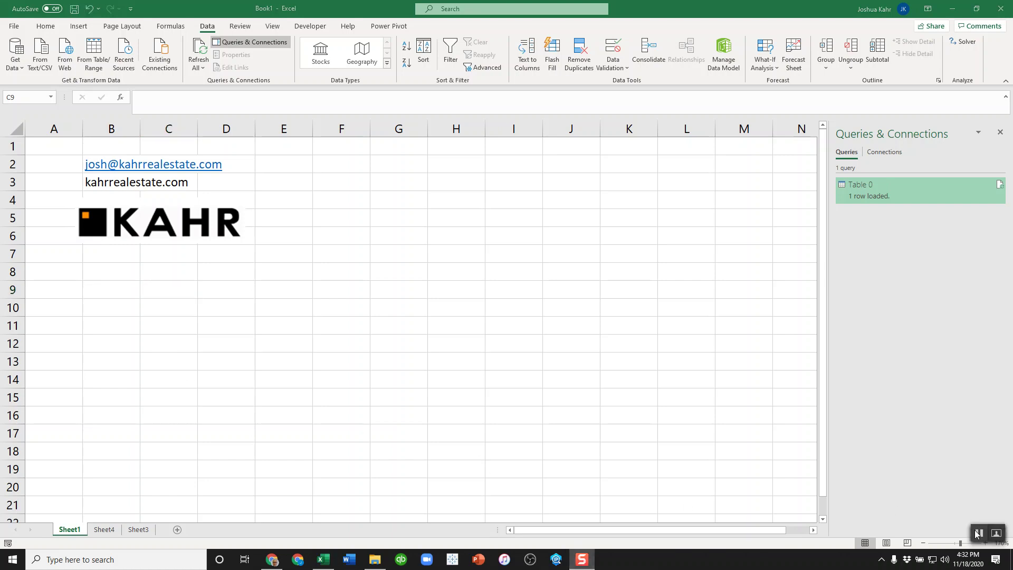